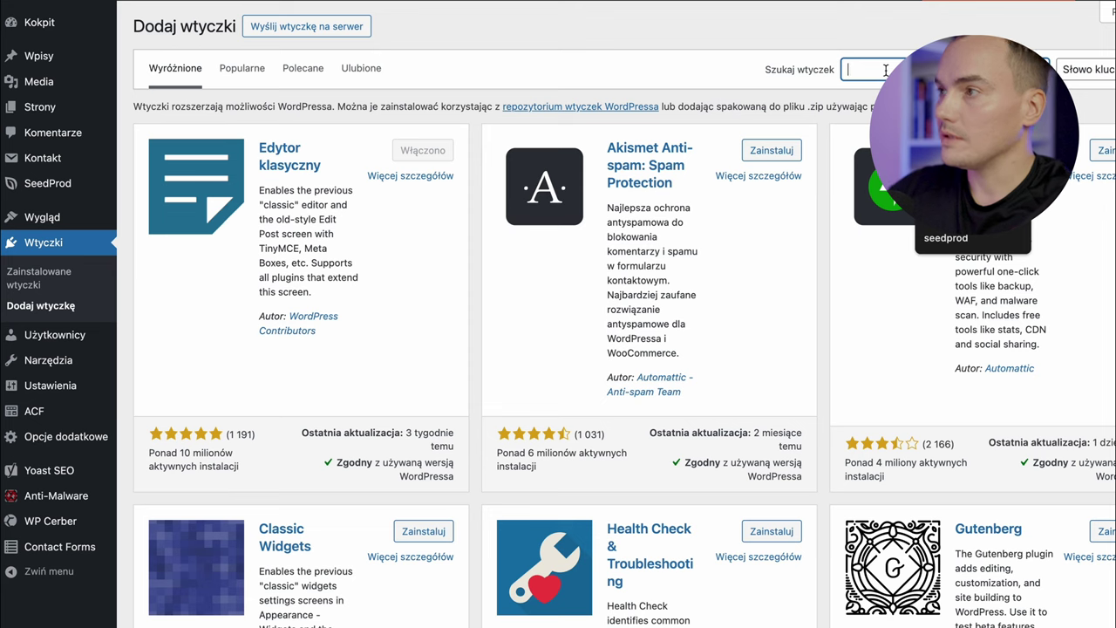
Search the plugin directory for "cookieyes", then install and activate the CookieYes cookie banner plugin
{"action": "type", "text": "cookieyes"}
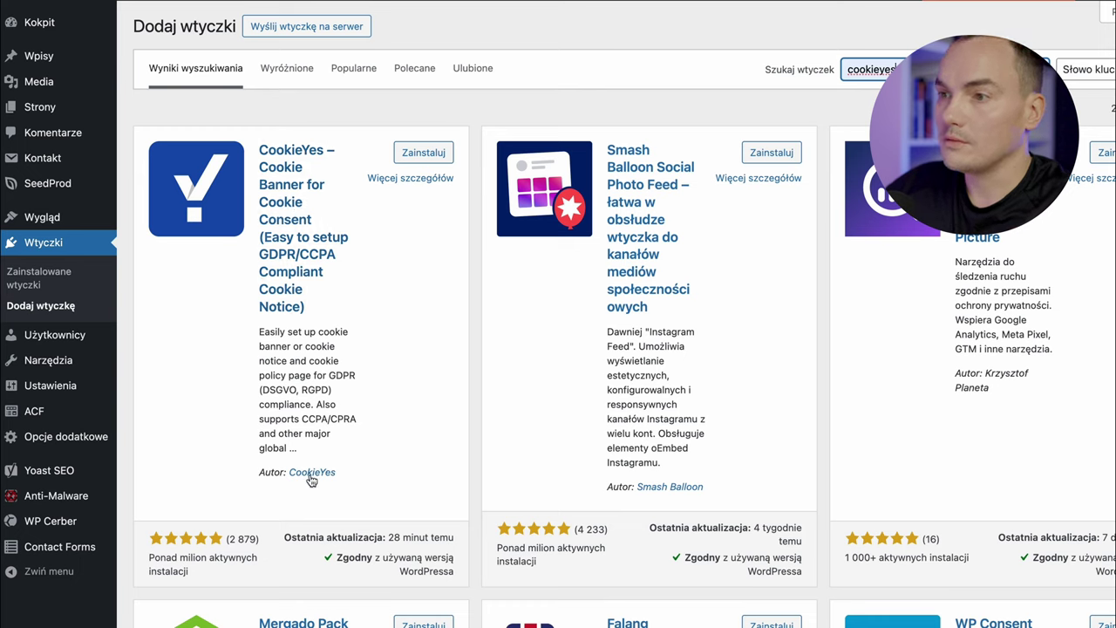
{"action": "left_click", "coordinate": [438, 157]}
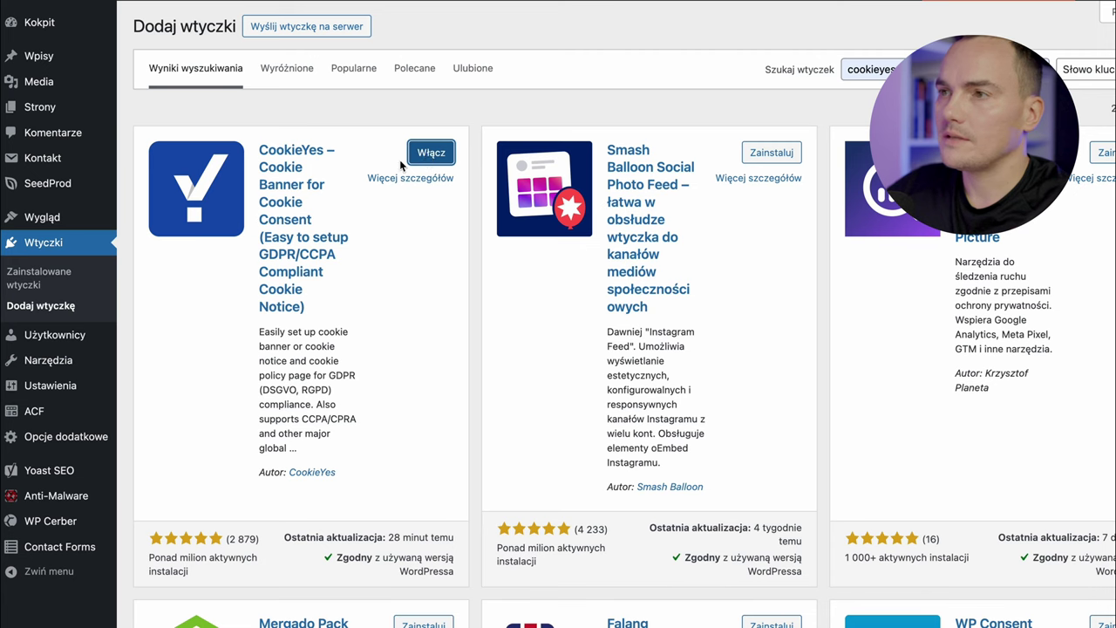
{"action": "left_click", "coordinate": [412, 158]}
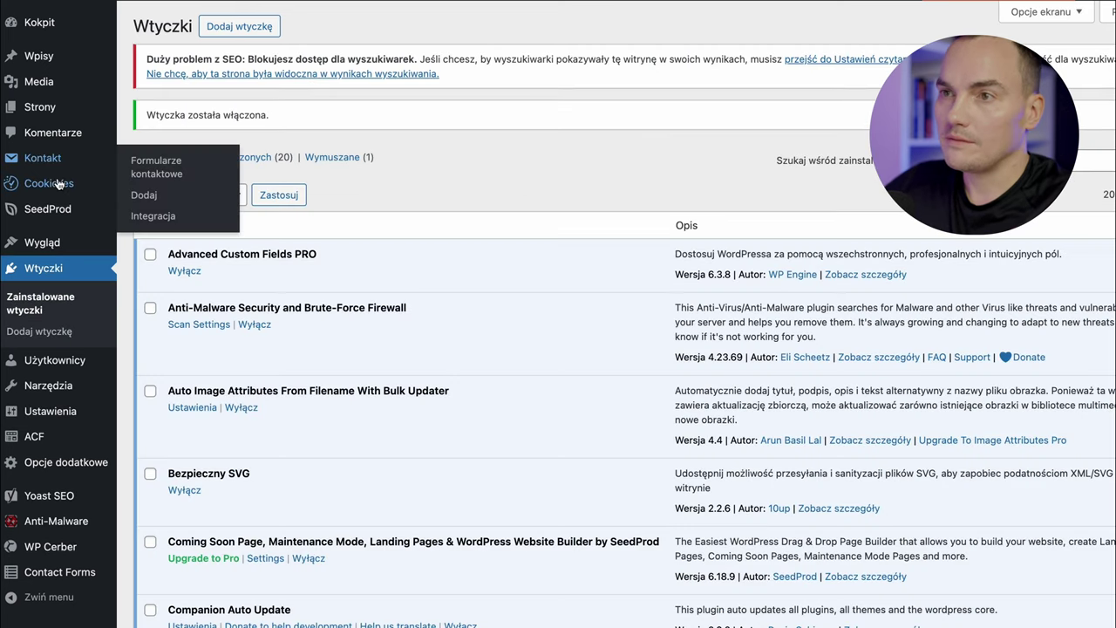
Start connecting the CookieYes plugin to its web app with a new account on the Free plan
{"action": "left_click", "coordinate": [52, 183]}
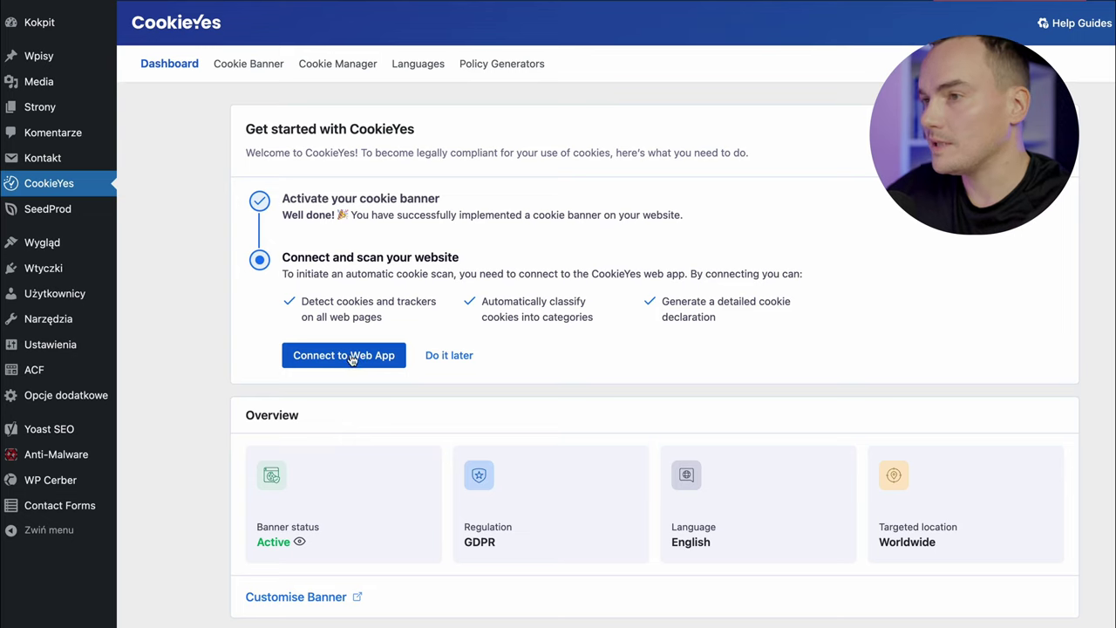
{"action": "left_click", "coordinate": [352, 360]}
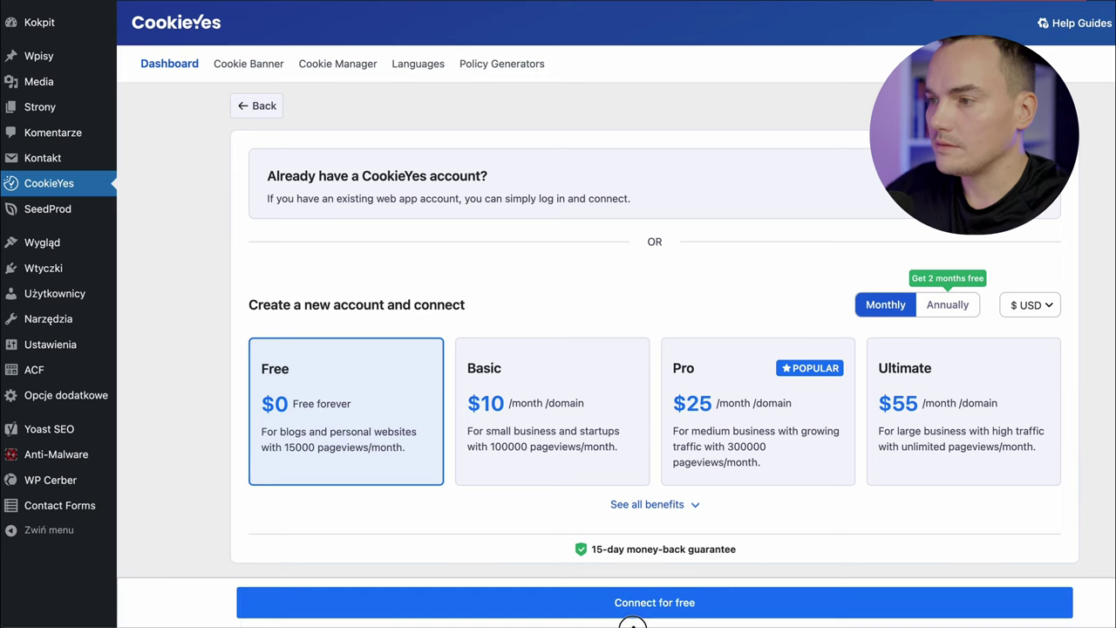
{"action": "left_click", "coordinate": [641, 603]}
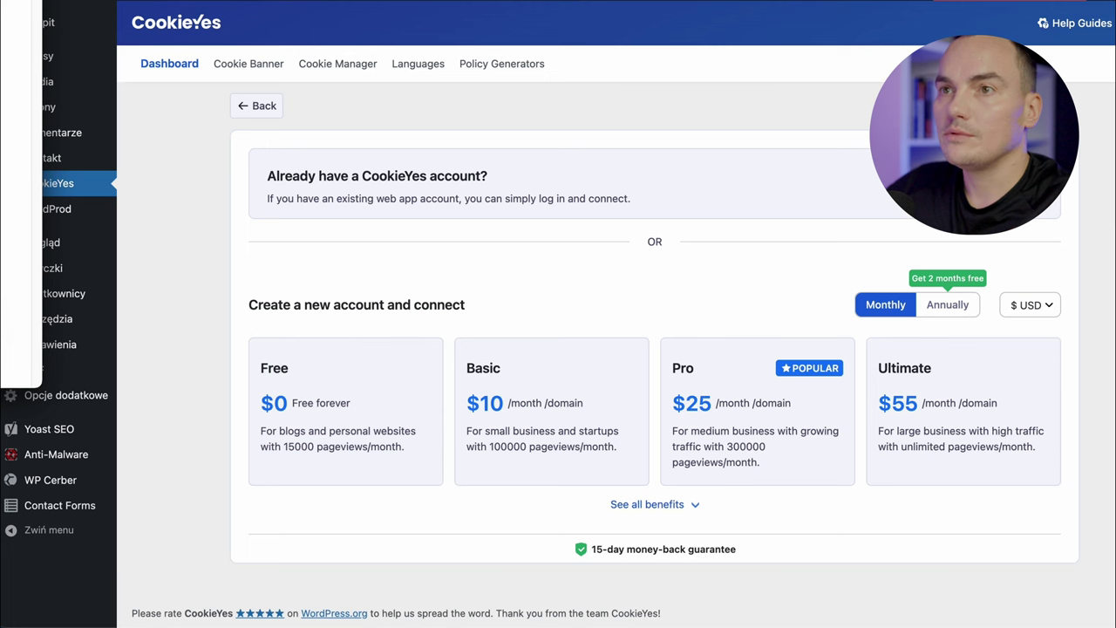
Sign up for CookieYes by entering the account e-mail and password, accept the terms and privacy policy, and connect the website
{"action": "left_click_drag", "start_coordinate": [0, 61], "coordinate": [839, 39]}
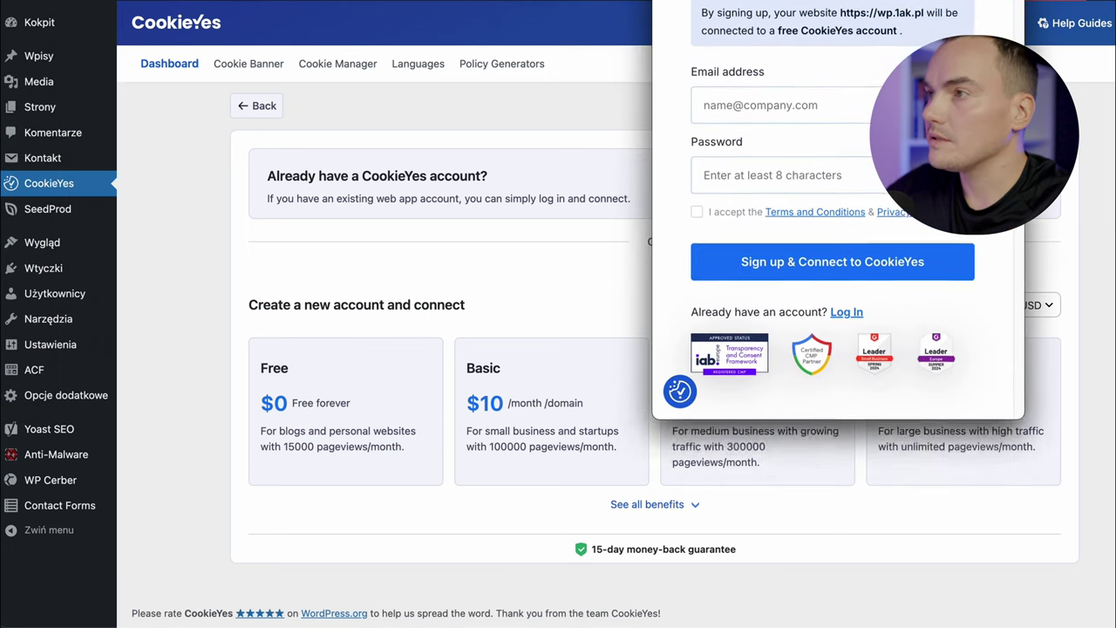
{"action": "left_click", "coordinate": [751, 127]}
{"action": "left_click", "coordinate": [751, 111]}
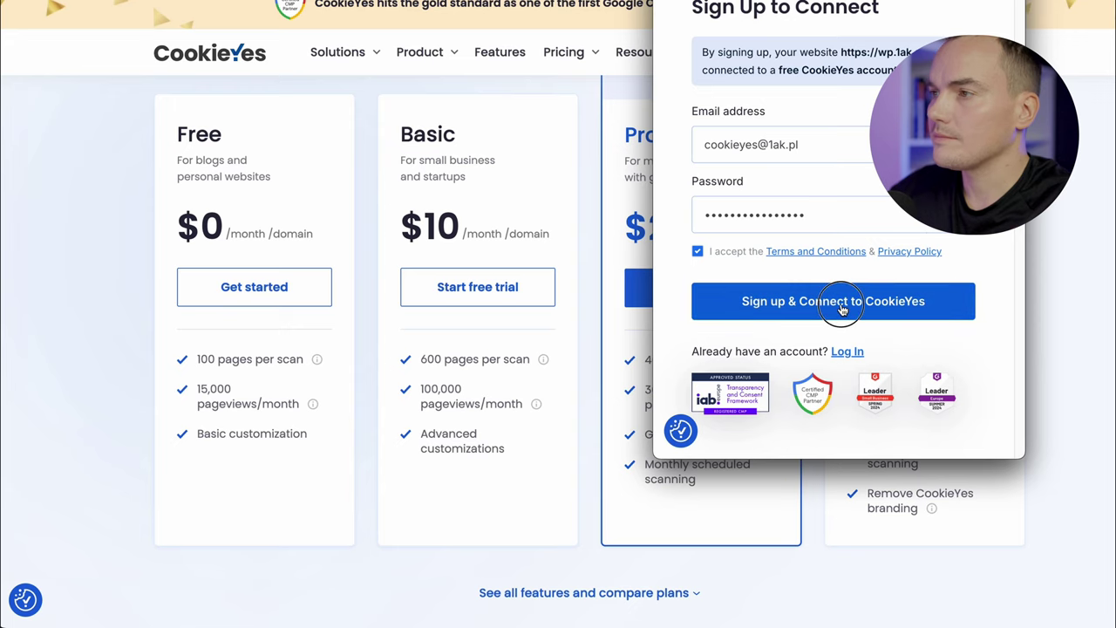
{"action": "left_click", "coordinate": [841, 302]}
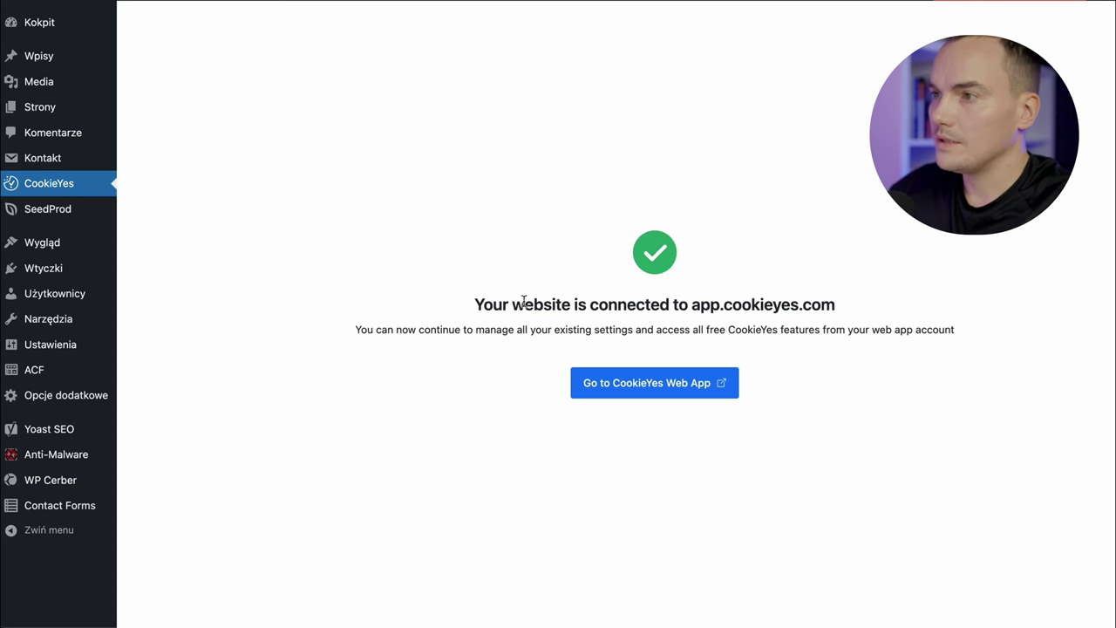
{"action": "left_click_drag", "start_coordinate": [476, 302], "coordinate": [852, 338]}
{"action": "left_click", "coordinate": [852, 339]}
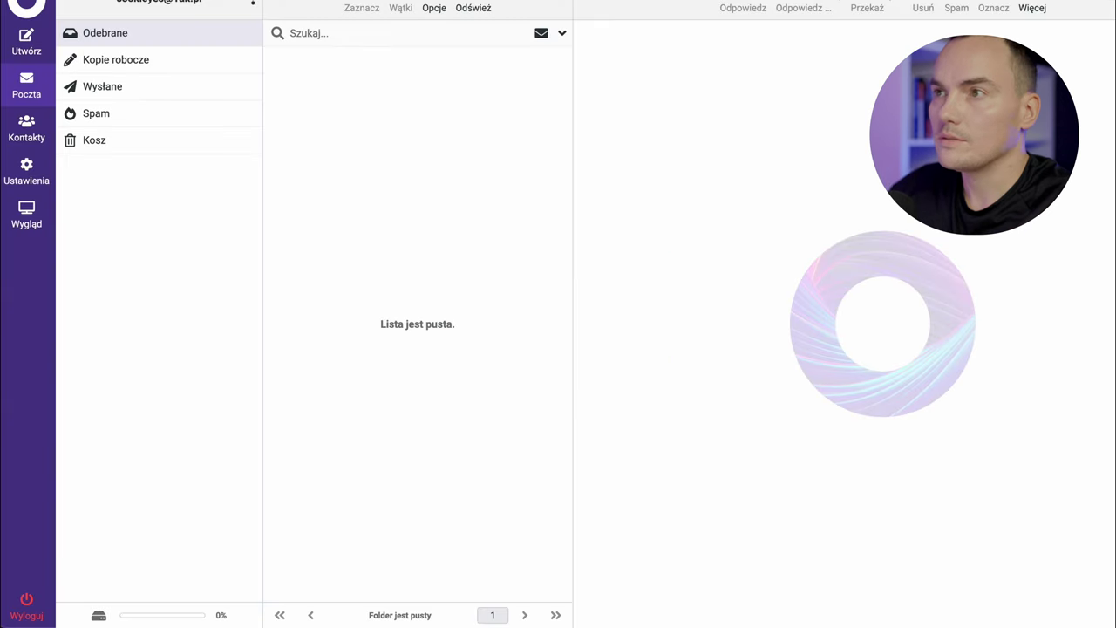
Refresh the webmail inbox, verify the account through the CookieYes e-mail, and go to the CookieYes dashboard
{"action": "left_click", "coordinate": [473, 8]}
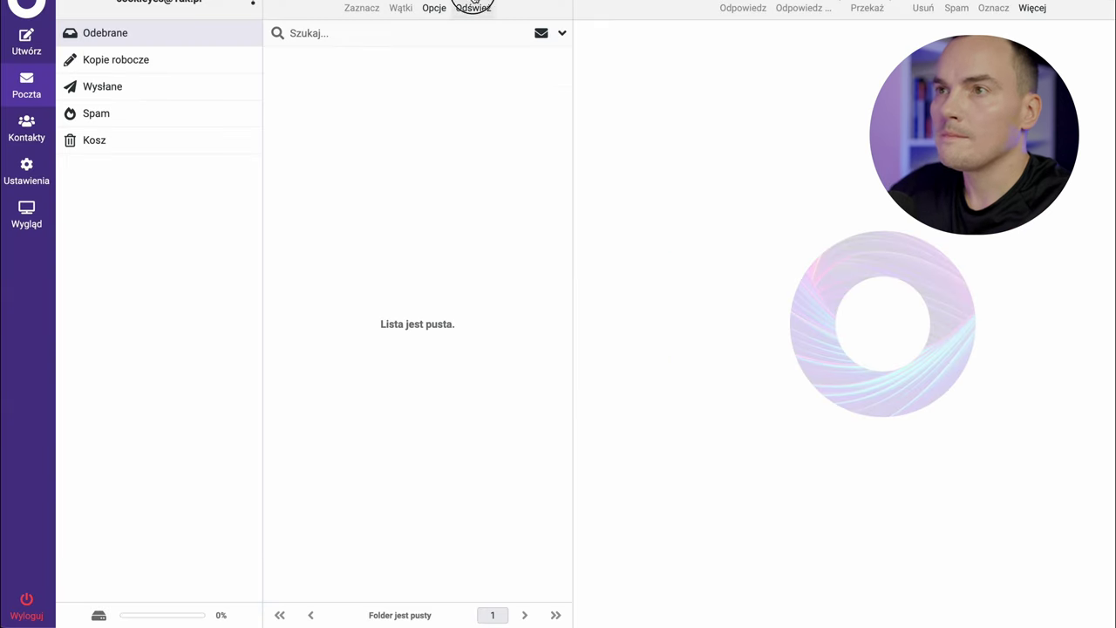
{"action": "left_click", "coordinate": [389, 71]}
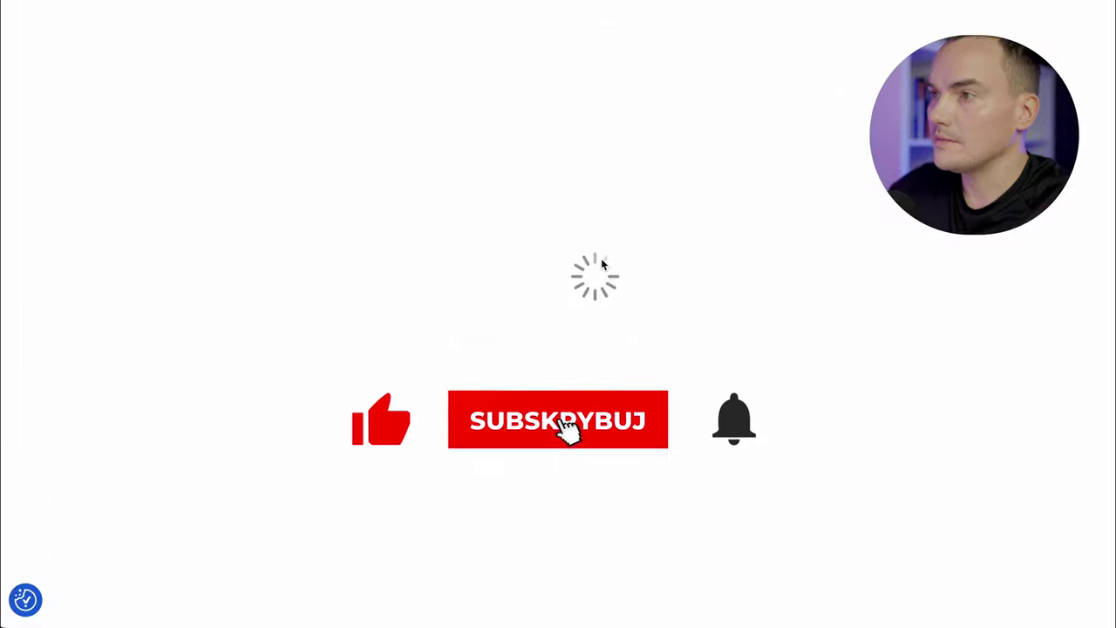
{"action": "left_click_drag", "start_coordinate": [502, 149], "coordinate": [707, 207]}
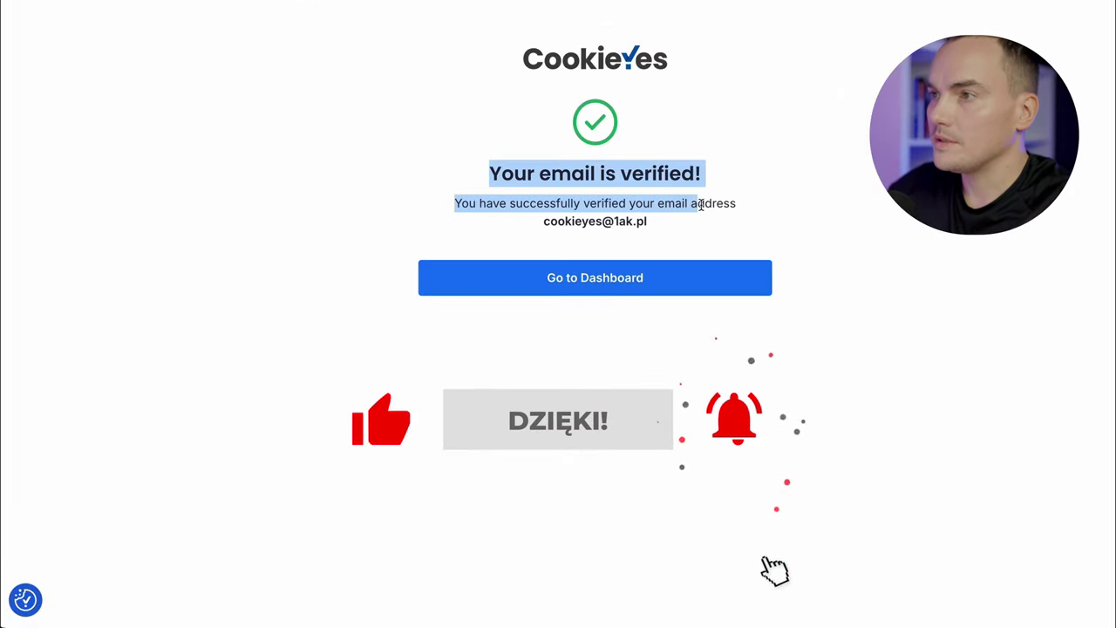
{"action": "left_click", "coordinate": [586, 281]}
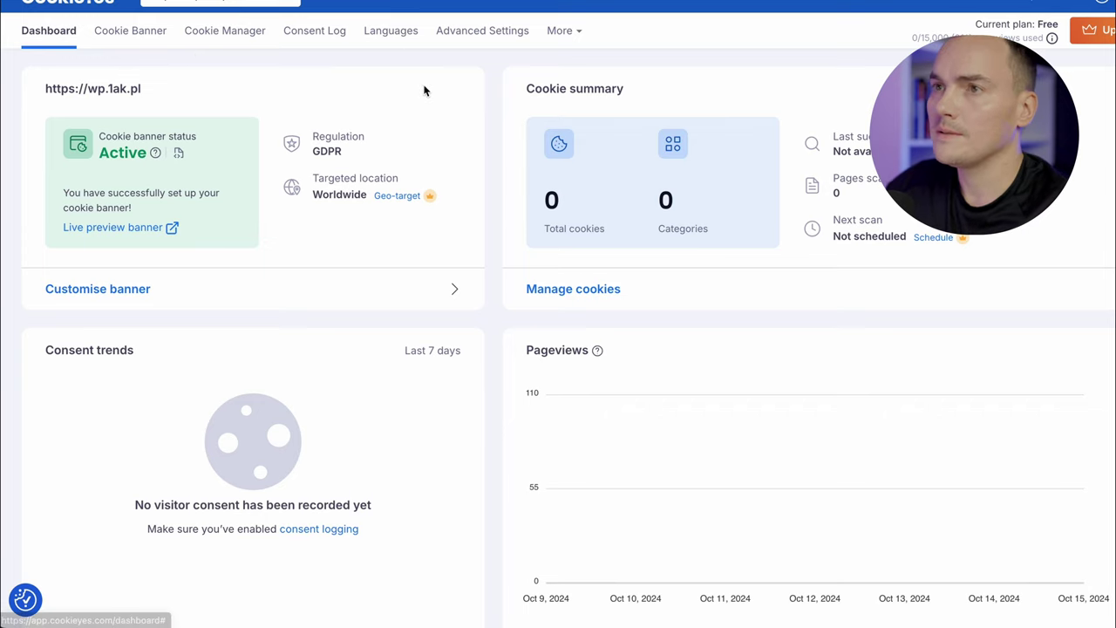
Change the default cookie banner language to Polish
{"action": "left_click", "coordinate": [389, 33]}
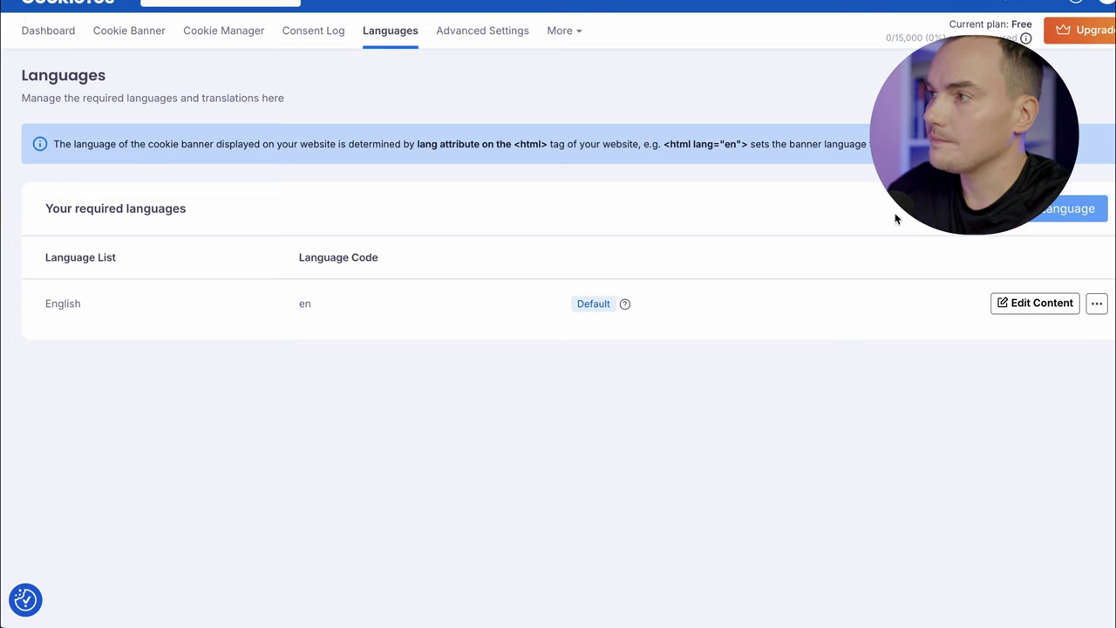
{"action": "left_click", "coordinate": [1096, 303]}
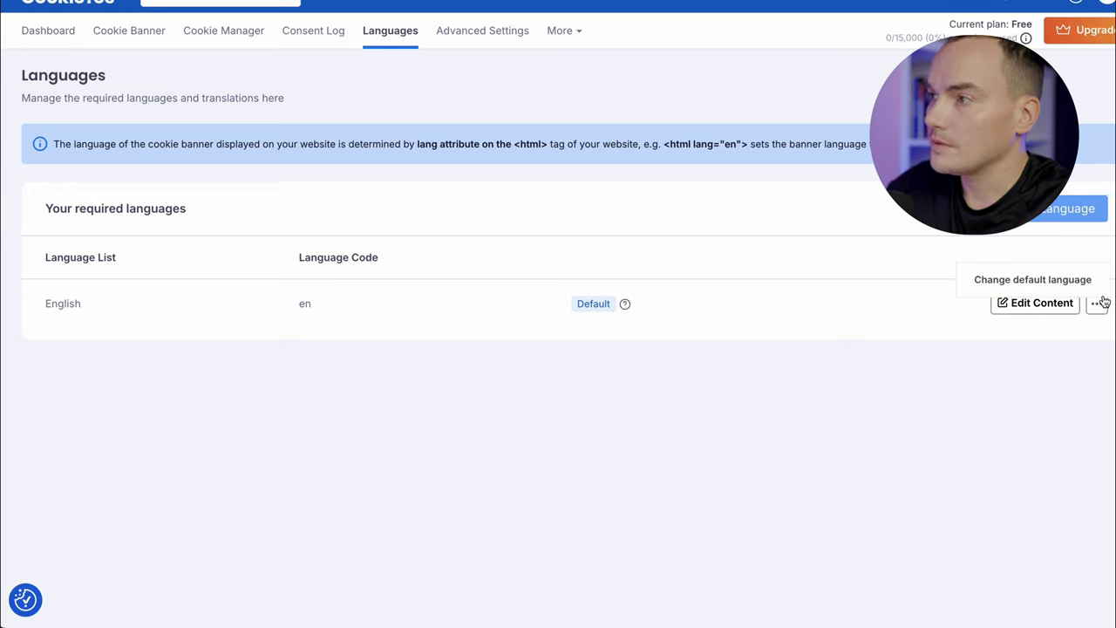
{"action": "left_click", "coordinate": [1038, 280]}
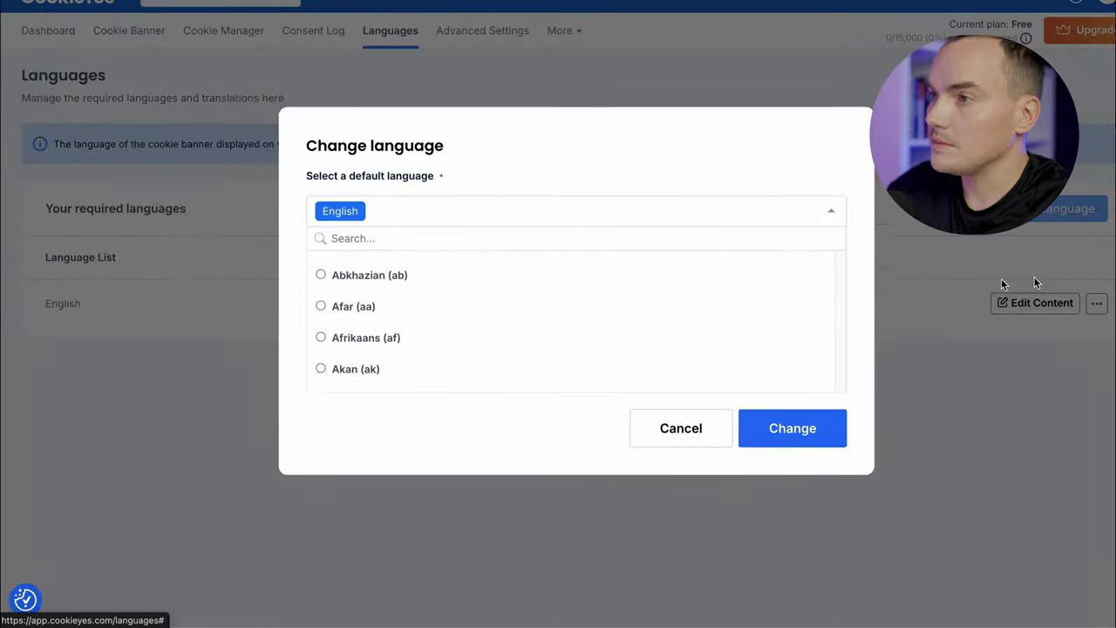
{"action": "left_click", "coordinate": [459, 250]}
{"action": "type", "text": "polsi"}
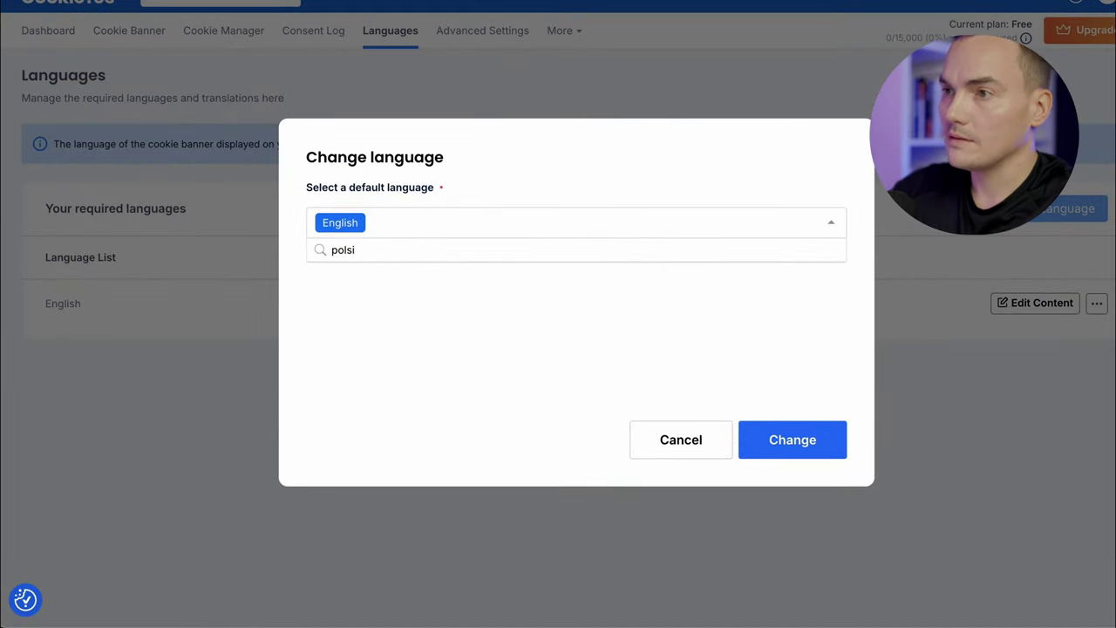
{"action": "key", "text": "BackSpace"}
{"action": "key", "text": "BackSpace"}
{"action": "type", "text": "i"}
{"action": "left_click", "coordinate": [320, 286]}
{"action": "left_click", "coordinate": [778, 439]}
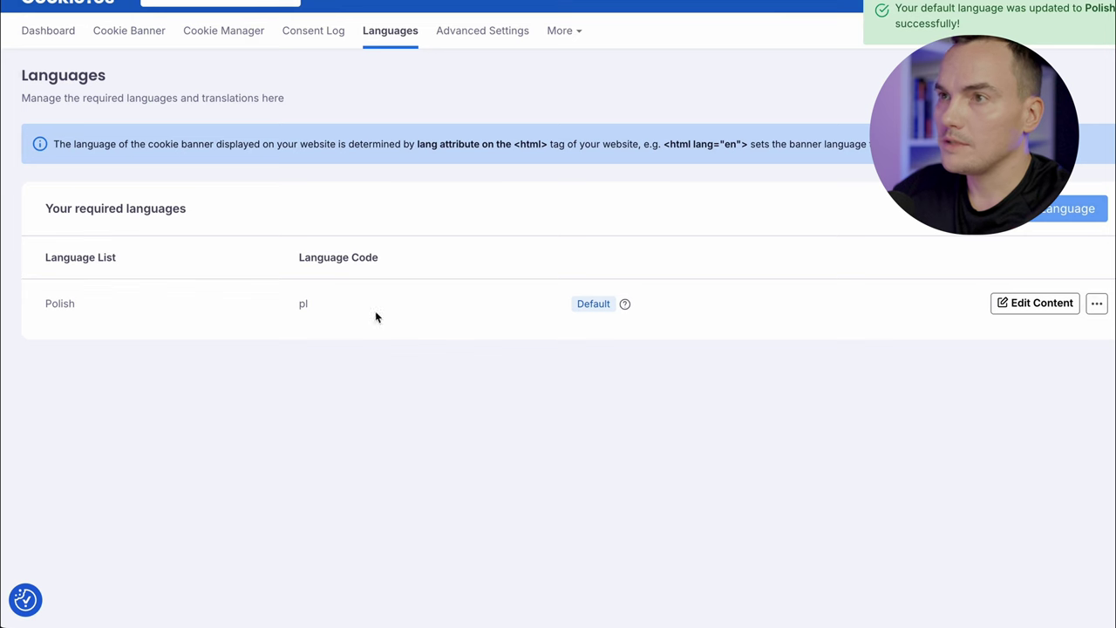
In the Cookie Manager, rename the "niezbędny" category to "Niezbędne" and save the draft
{"action": "left_click", "coordinate": [235, 33]}
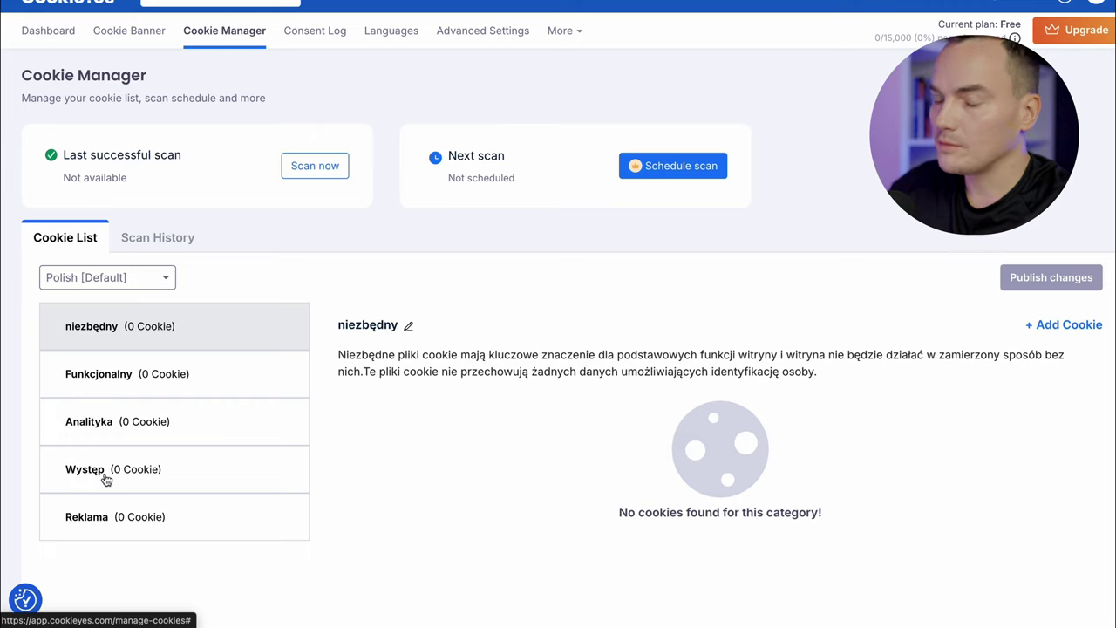
{"action": "double_click", "coordinate": [357, 355]}
{"action": "key", "text": "ctrl+c"}
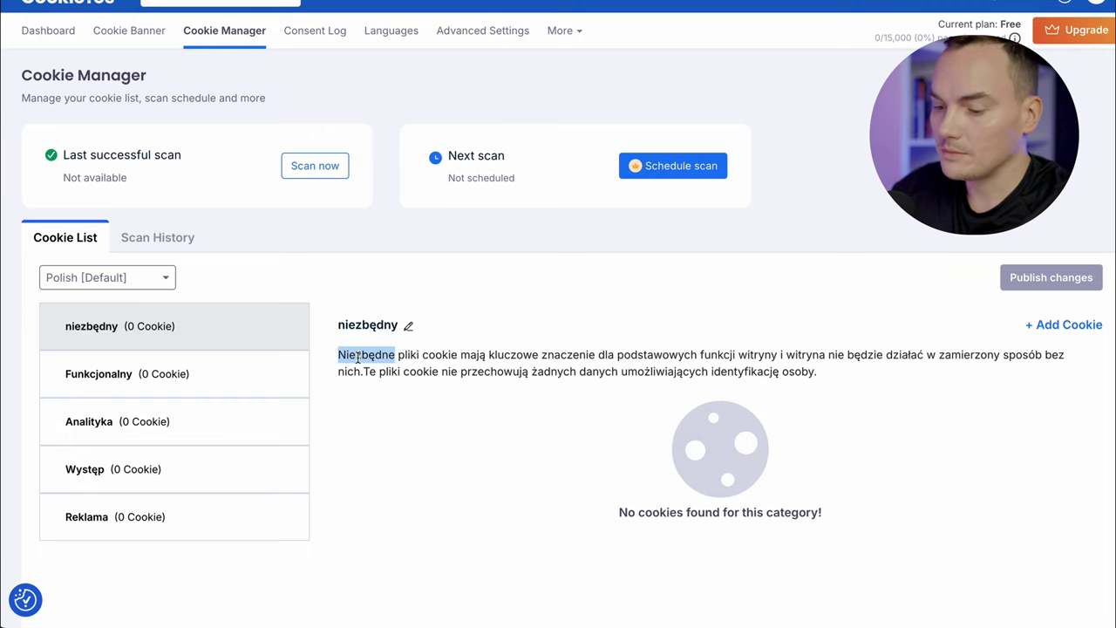
{"action": "left_click", "coordinate": [408, 325]}
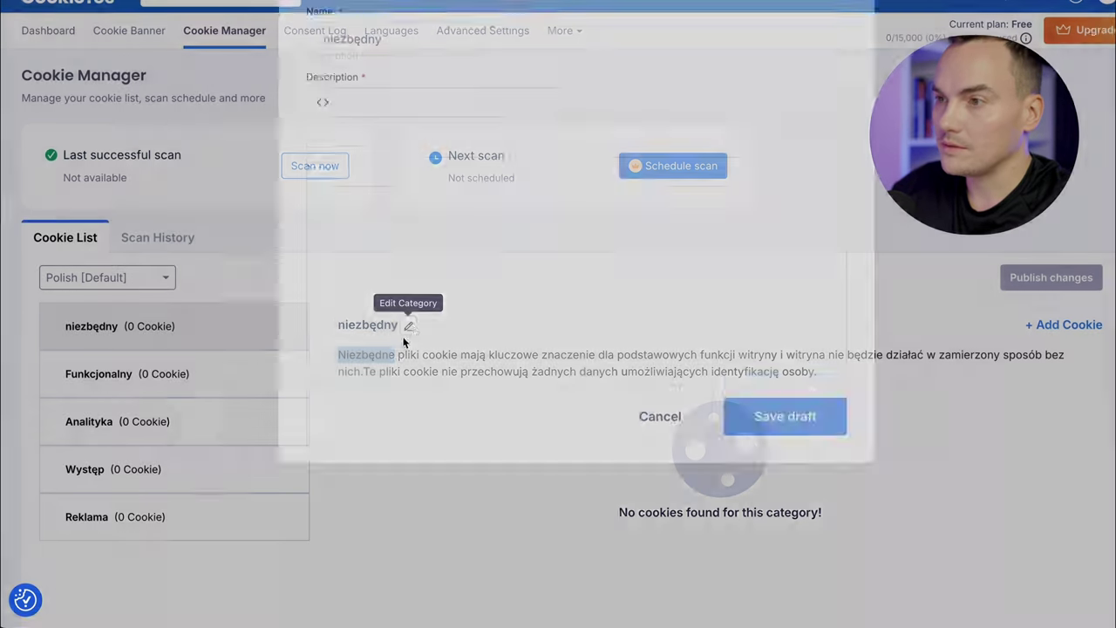
{"action": "left_click_drag", "start_coordinate": [425, 139], "coordinate": [310, 129]}
{"action": "key", "text": "ctrl+v"}
{"action": "left_click", "coordinate": [779, 530]}
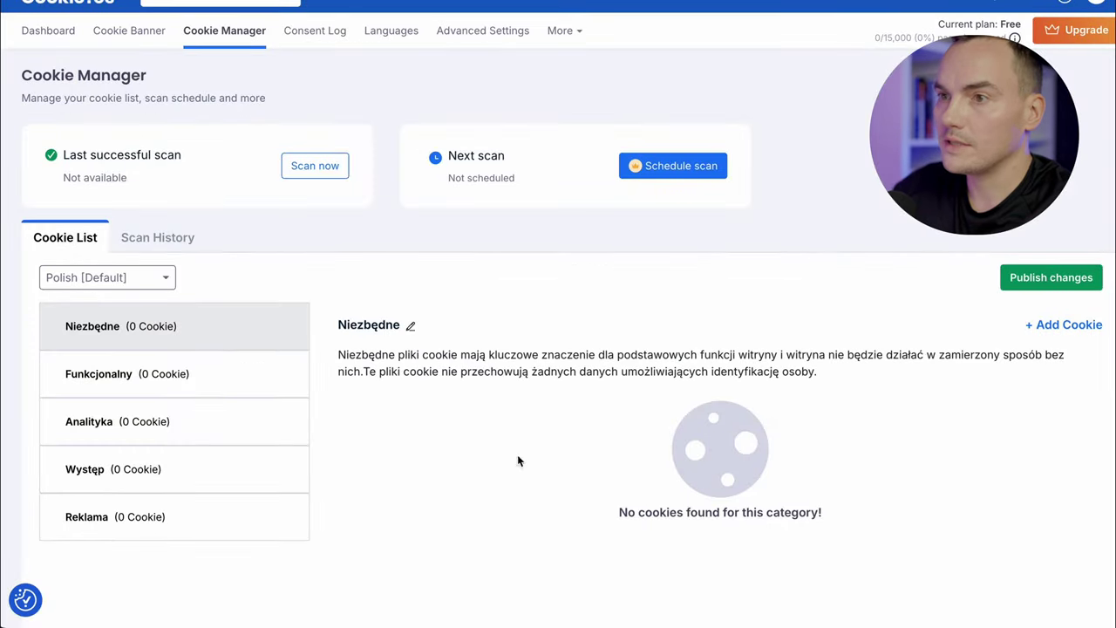
Rename the "Funkcjonalny" cookie category to "Funkcjonalne", copying the word from its description, and save the draft
{"action": "left_click", "coordinate": [218, 384]}
{"action": "double_click", "coordinate": [376, 356]}
{"action": "key", "text": "ctrl+c"}
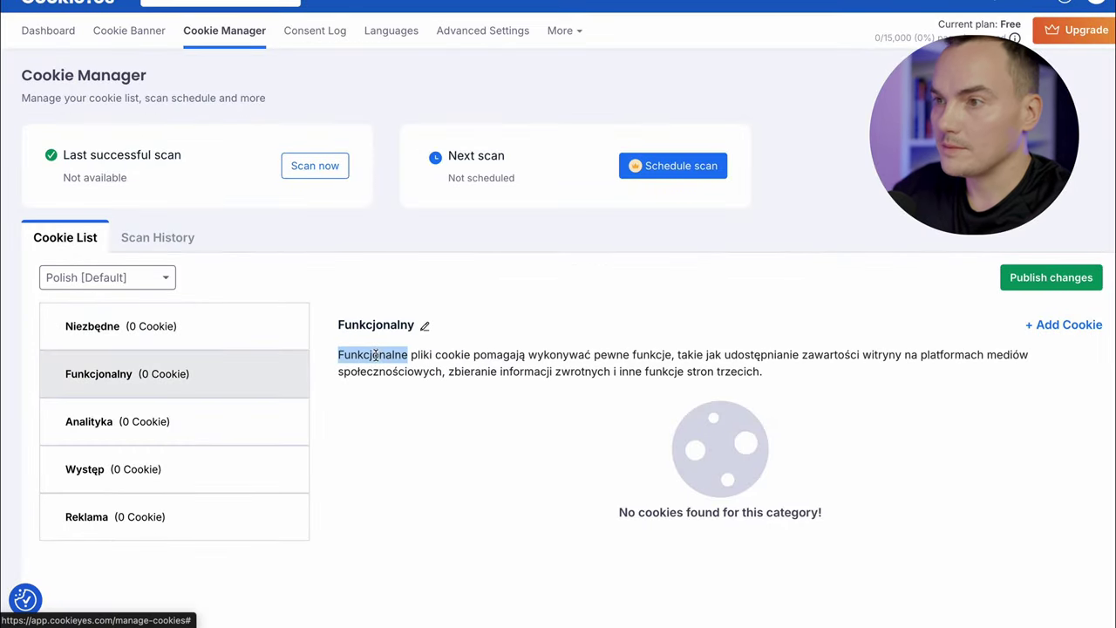
{"action": "left_click", "coordinate": [425, 326]}
{"action": "left_click_drag", "start_coordinate": [403, 99], "coordinate": [310, 94]}
{"action": "key", "text": "ctrl+v"}
{"action": "left_click", "coordinate": [743, 544]}
Rename the "Analityka" cookie category to "Analityczne" using the word from its description, and save the draft
{"action": "left_click", "coordinate": [195, 421]}
{"action": "double_click", "coordinate": [386, 350]}
{"action": "key", "text": "ctrl+c"}
{"action": "left_click", "coordinate": [402, 325]}
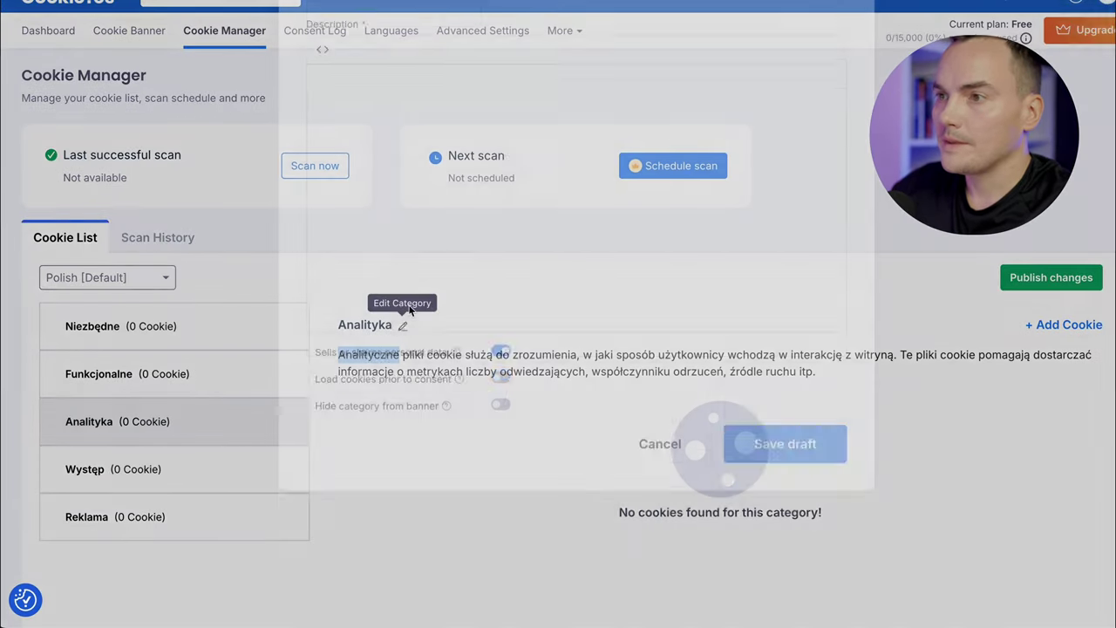
{"action": "left_click_drag", "start_coordinate": [395, 99], "coordinate": [312, 98]}
{"action": "key", "text": "ctrl+v"}
{"action": "left_click", "coordinate": [779, 542]}
Rename the "Występ" cookie category to "Wydajnościowe" using the word from its description, and save the draft
{"action": "left_click", "coordinate": [224, 480]}
{"action": "double_click", "coordinate": [374, 354]}
{"action": "key", "text": "ctrl+c"}
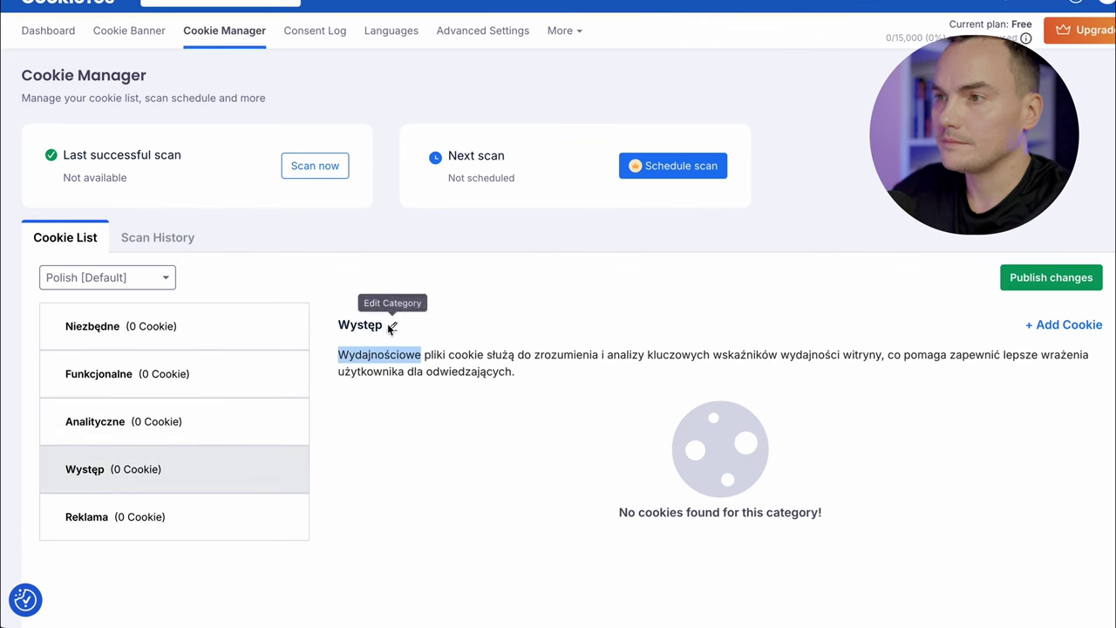
{"action": "left_click", "coordinate": [391, 326]}
{"action": "left_click_drag", "start_coordinate": [315, 98], "coordinate": [424, 91]}
{"action": "key", "text": "ctrl+v"}
{"action": "left_click", "coordinate": [767, 549]}
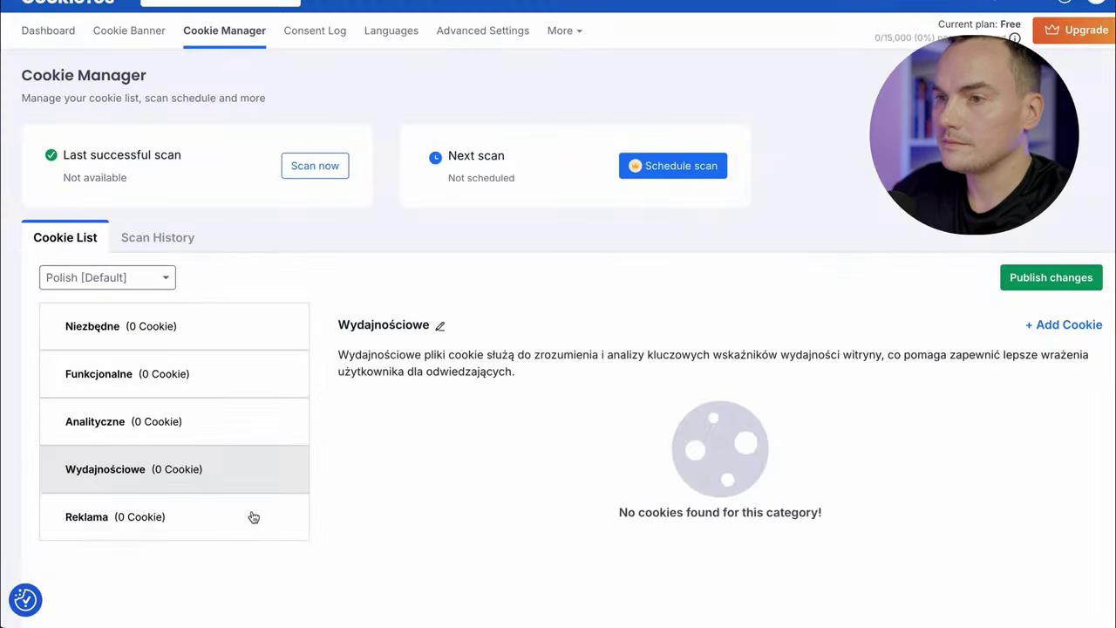
Rename the "Reklama" cookie category to "Reklamowe" and publish the cookie list changes
{"action": "left_click", "coordinate": [253, 517]}
{"action": "double_click", "coordinate": [365, 354]}
{"action": "key", "text": "ctrl+c"}
{"action": "left_click", "coordinate": [394, 326]}
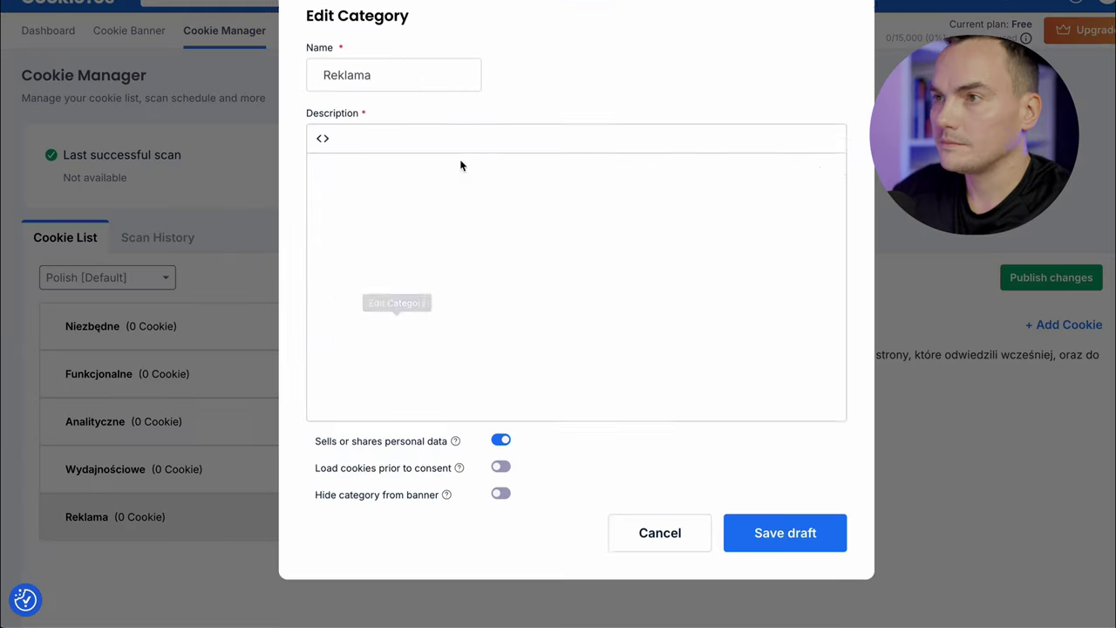
{"action": "left_click_drag", "start_coordinate": [317, 98], "coordinate": [414, 103]}
{"action": "key", "text": "ctrl+v"}
{"action": "left_click", "coordinate": [756, 548]}
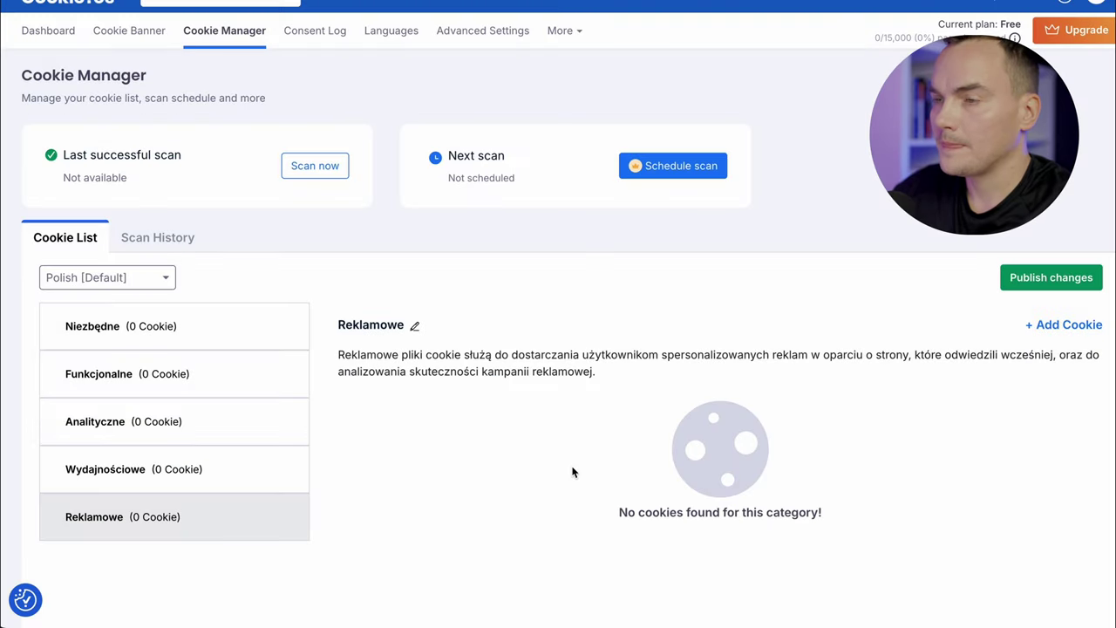
{"action": "left_click", "coordinate": [1031, 283]}
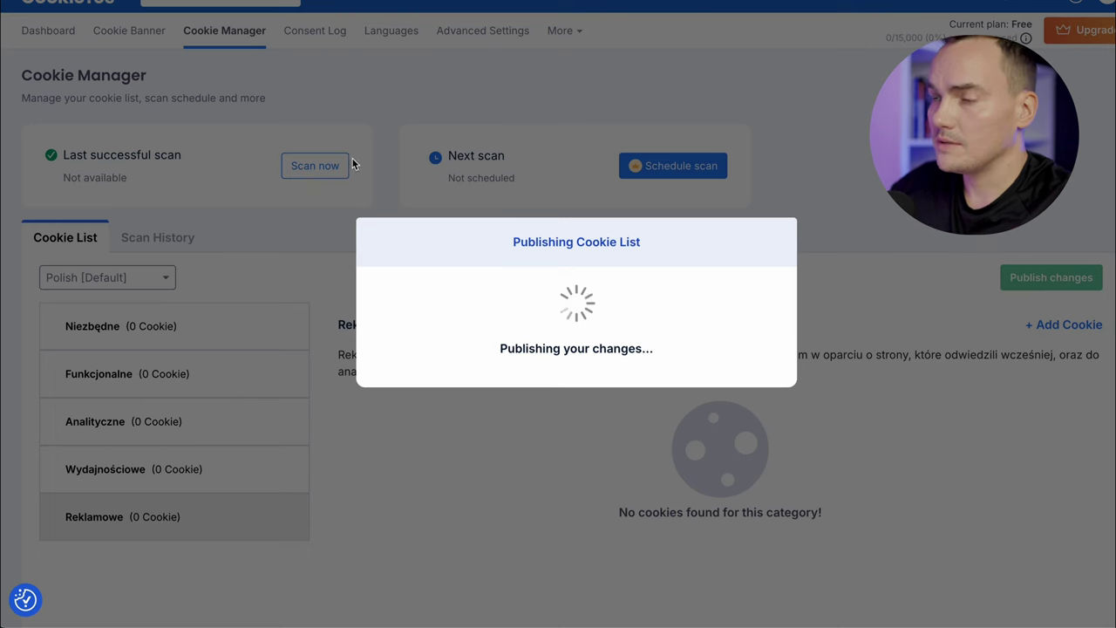
{"action": "left_click", "coordinate": [574, 396]}
In the cookie banner layout, try the Banner notice, set the preference centre to Sidebar, and return the notice to Box
{"action": "left_click", "coordinate": [129, 29]}
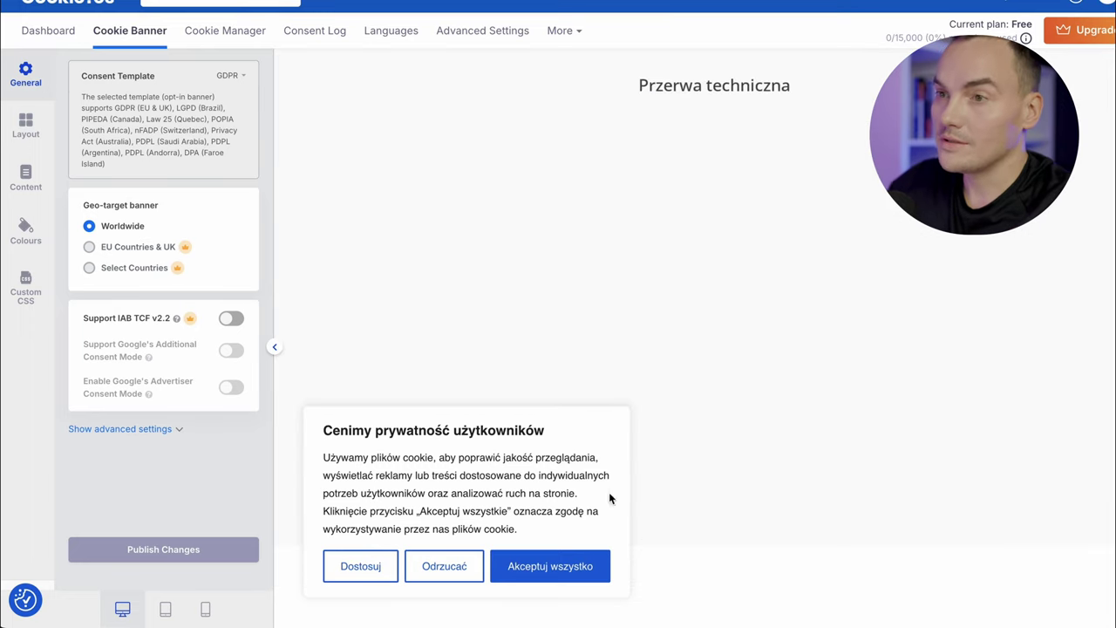
{"action": "left_click", "coordinate": [25, 126]}
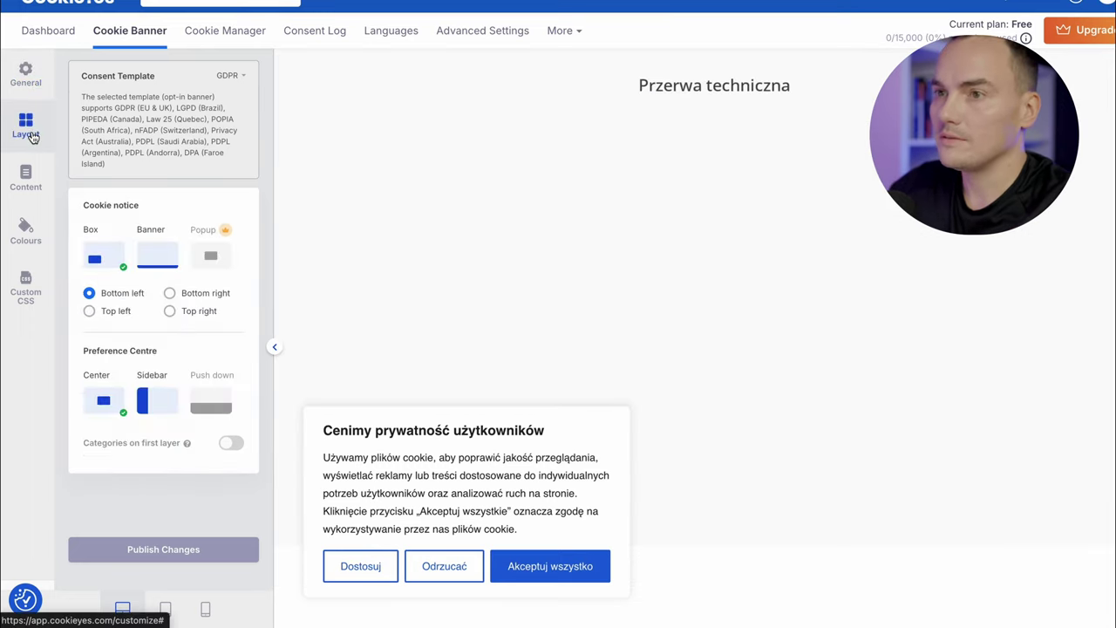
{"action": "left_click", "coordinate": [160, 257]}
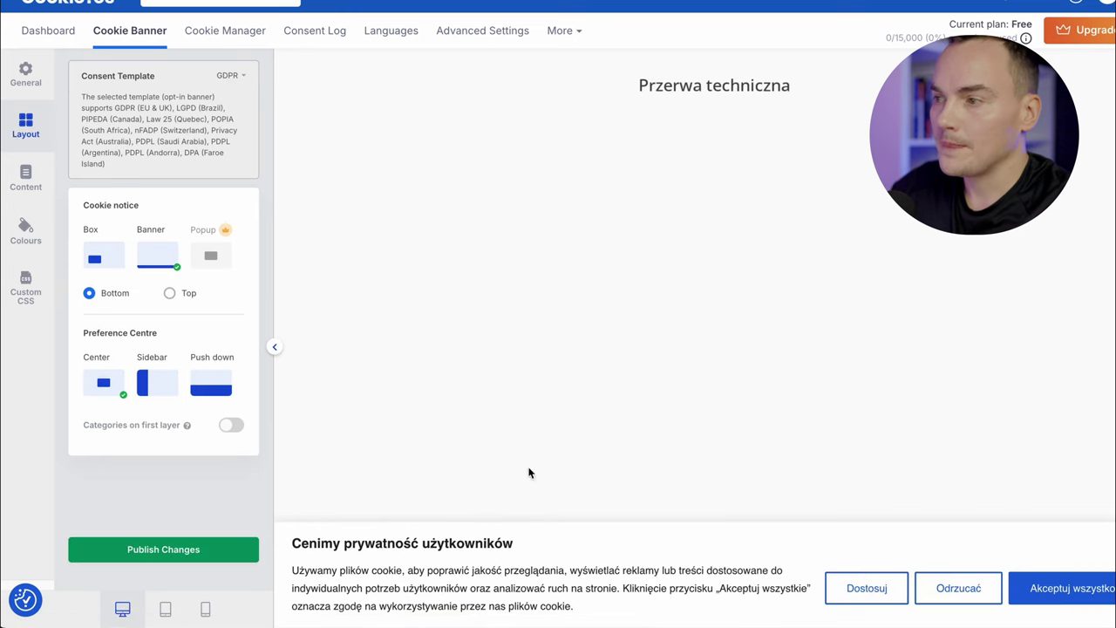
{"action": "left_click", "coordinate": [161, 388]}
{"action": "left_click", "coordinate": [103, 248]}
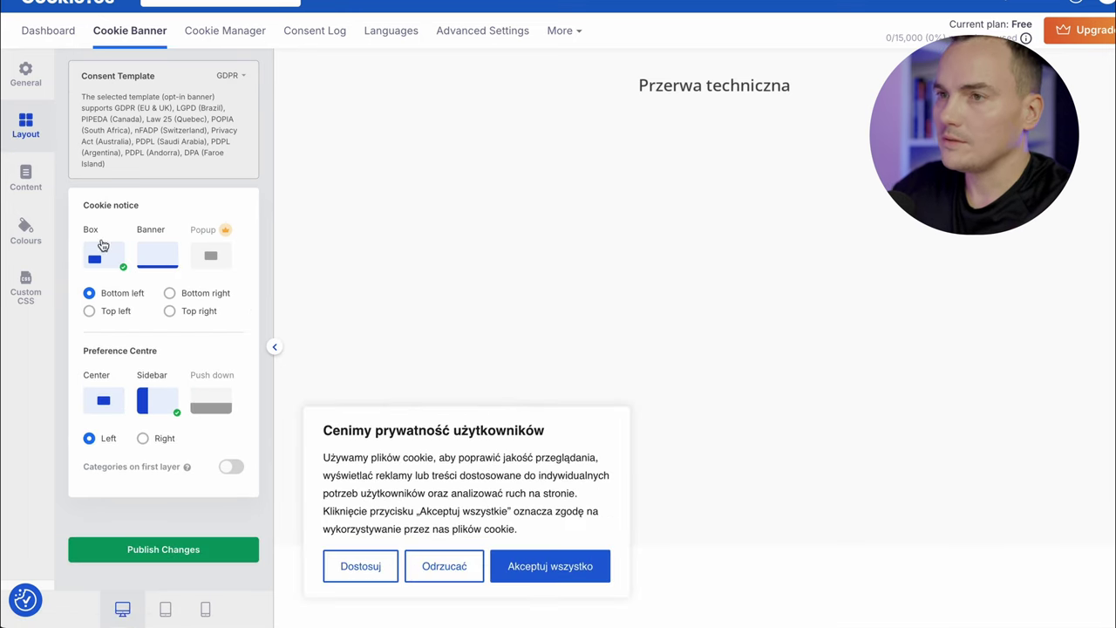
{"action": "left_click_drag", "start_coordinate": [83, 232], "coordinate": [99, 229]}
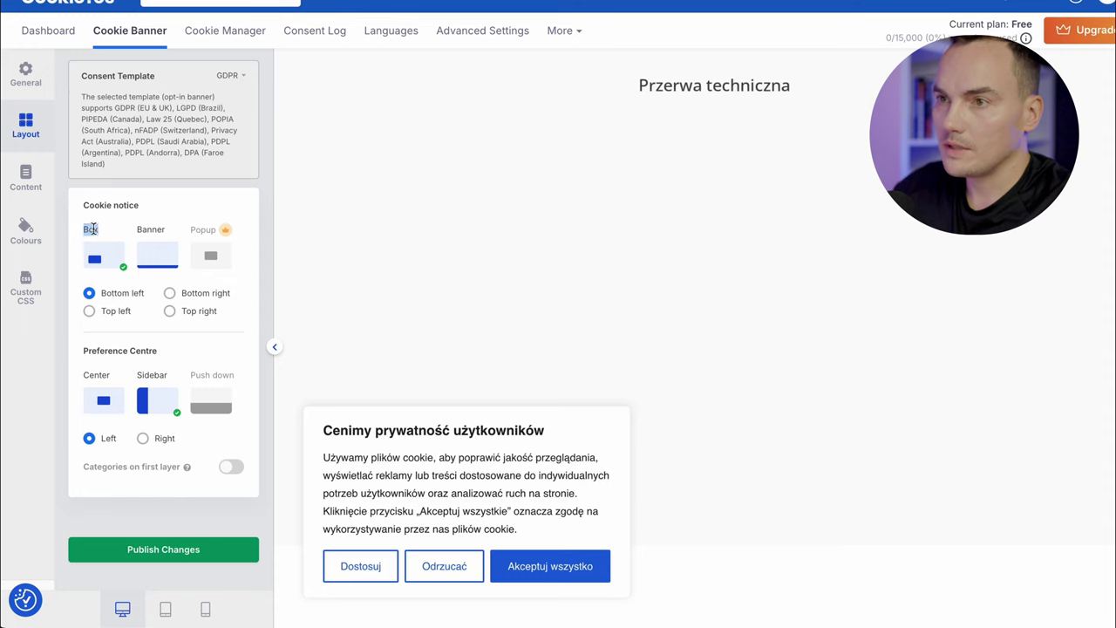
Try the Banner cookie notice in its Top and Bottom positions, and return the notice to Box
{"action": "left_click", "coordinate": [155, 254]}
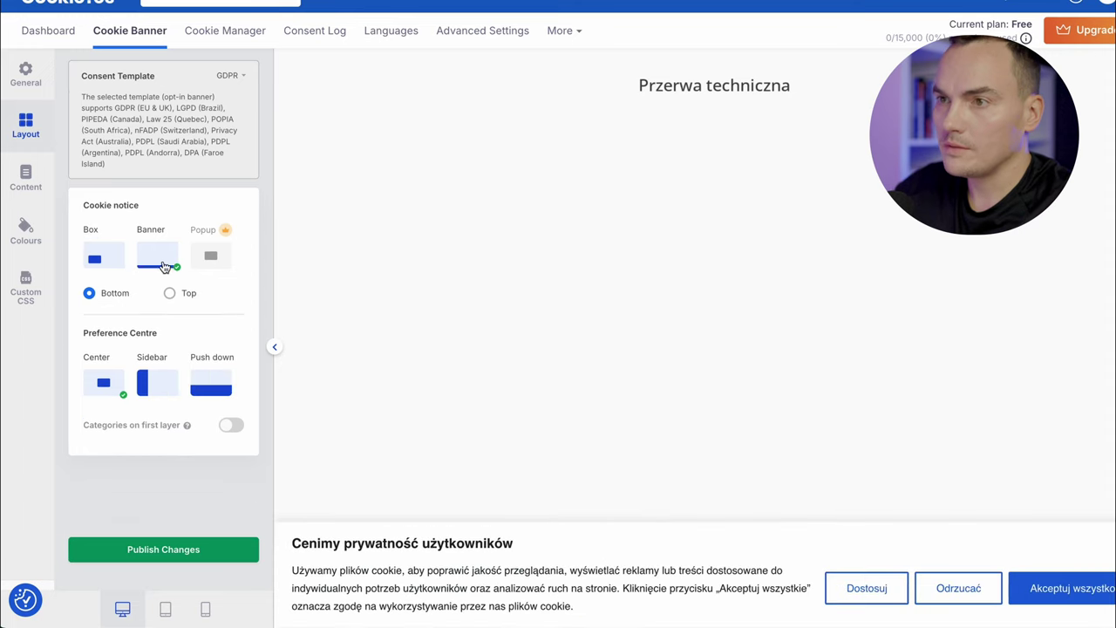
{"action": "left_click", "coordinate": [168, 295]}
{"action": "left_click", "coordinate": [111, 298]}
{"action": "left_click", "coordinate": [102, 259]}
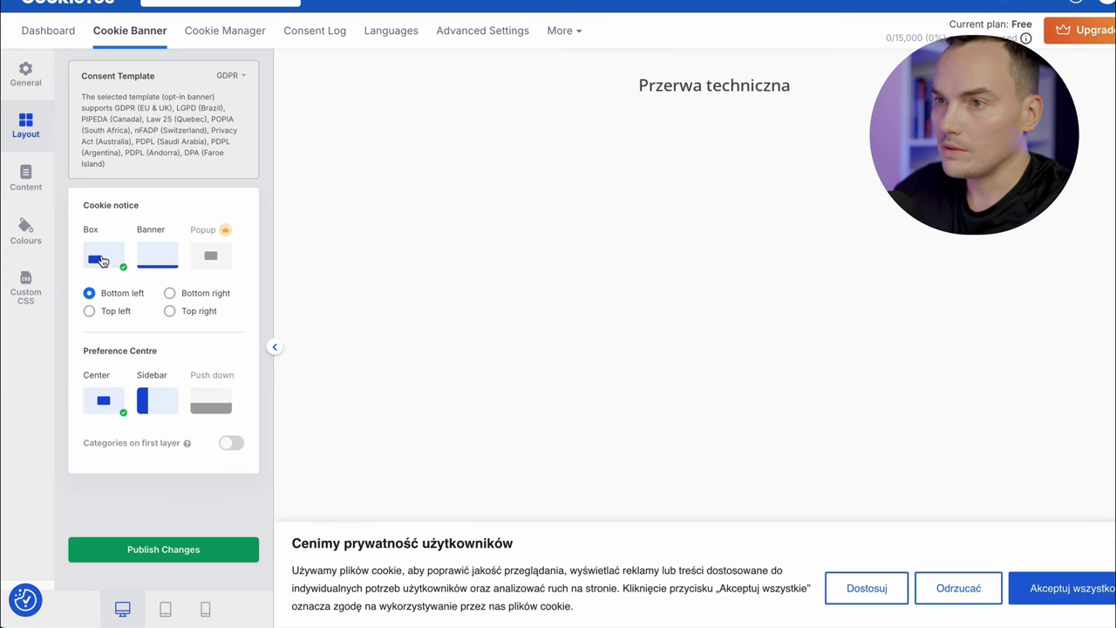
Try the Box notice in the other corner positions and set it back to Bottom left
{"action": "left_click", "coordinate": [170, 293]}
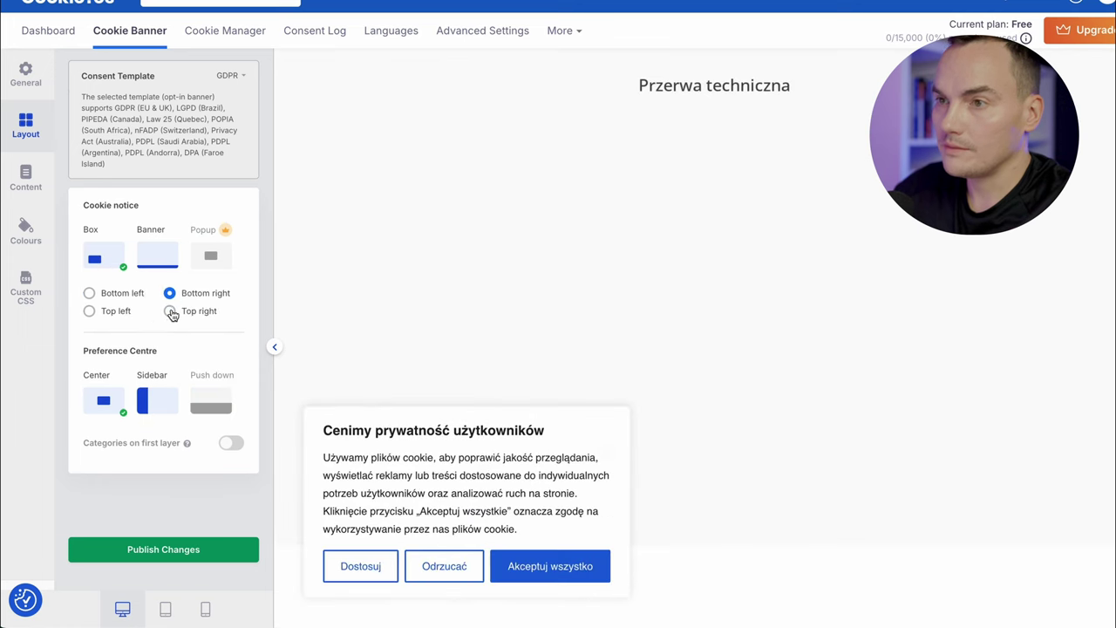
{"action": "left_click", "coordinate": [169, 311]}
{"action": "left_click", "coordinate": [105, 316]}
{"action": "left_click", "coordinate": [90, 293]}
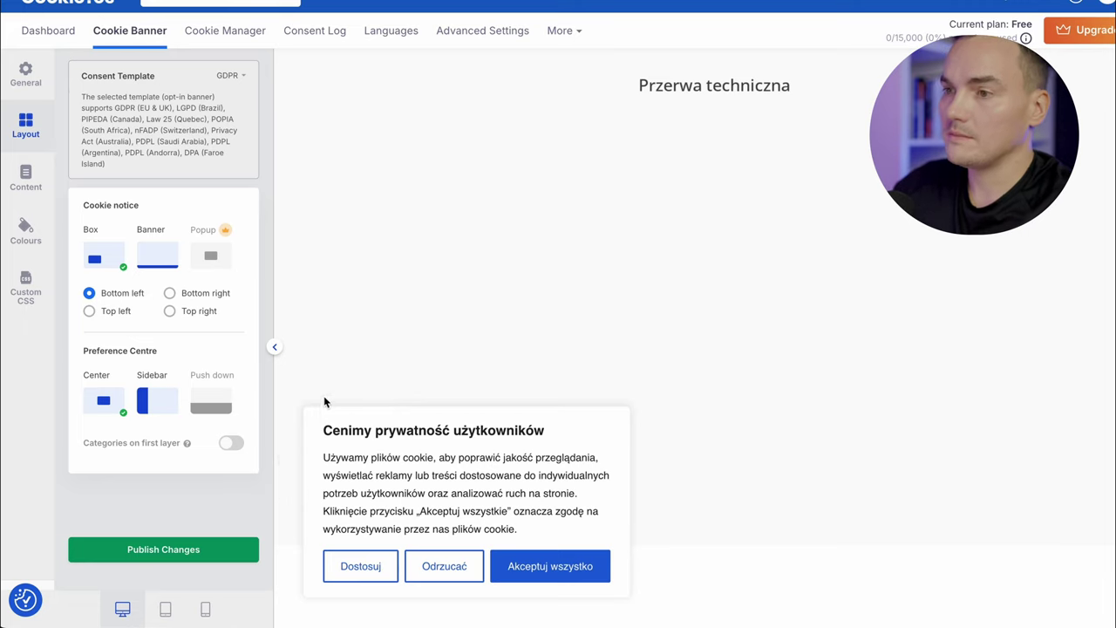
Compare the Sidebar and Center preference centre layouts and select Sidebar
{"action": "left_click", "coordinate": [143, 408]}
{"action": "left_click", "coordinate": [106, 400]}
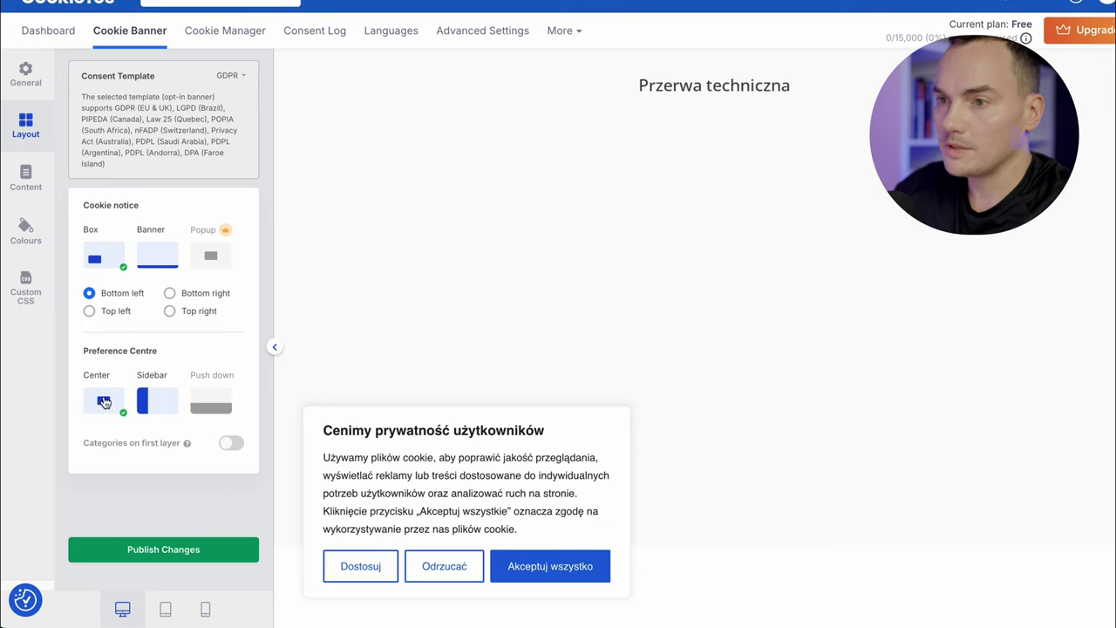
{"action": "left_click", "coordinate": [153, 408]}
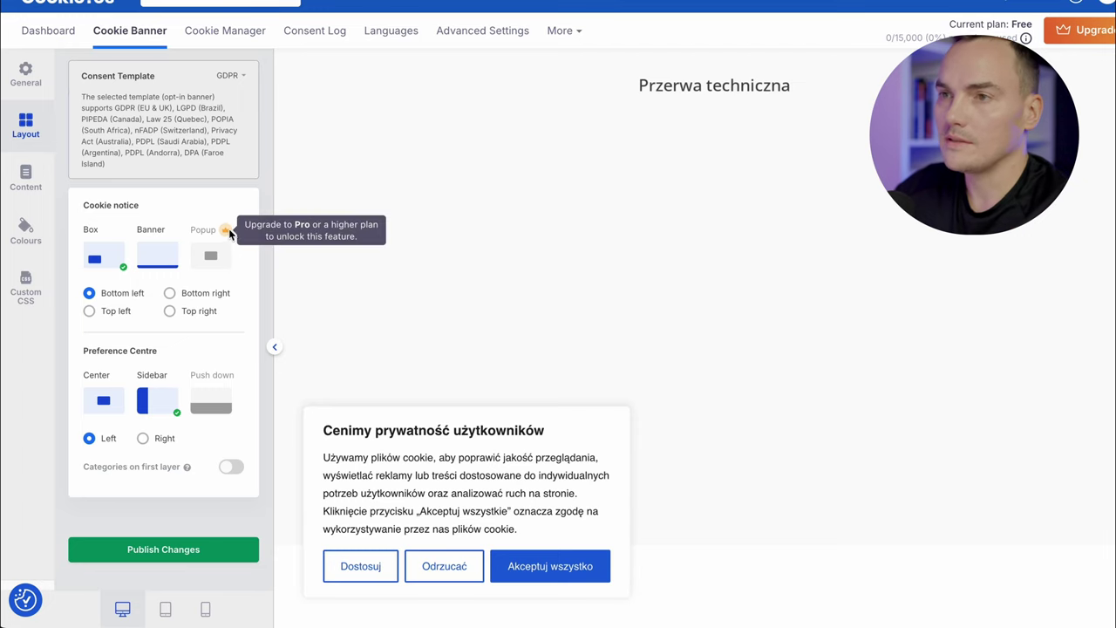
Open the Cookie Notice content settings and compare the title field with the title in the banner preview
{"action": "left_click", "coordinate": [28, 179]}
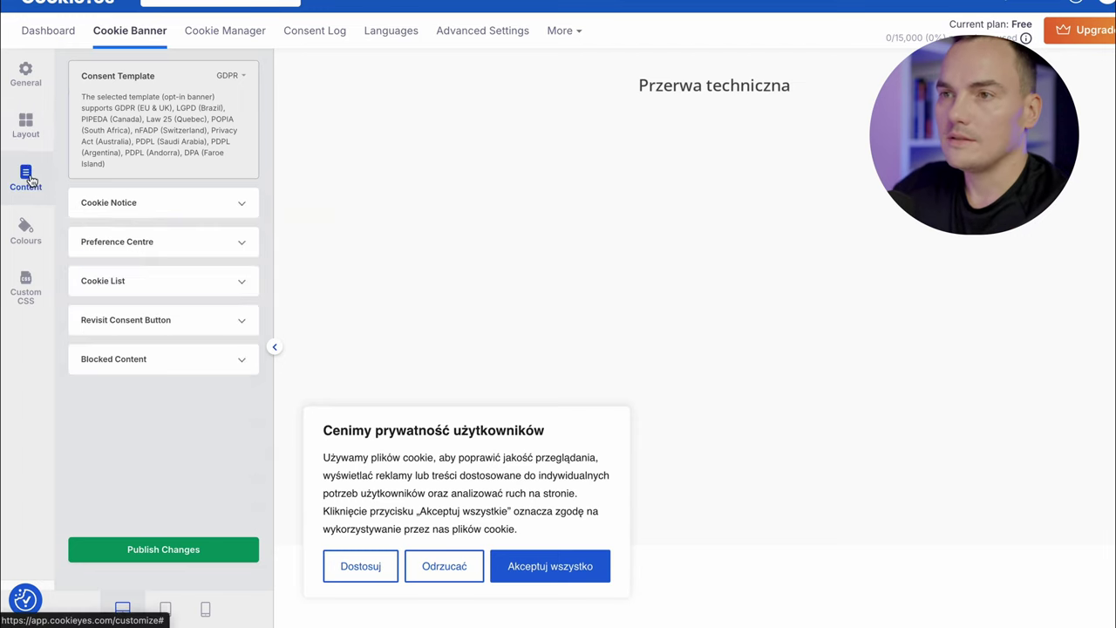
{"action": "left_click", "coordinate": [233, 206]}
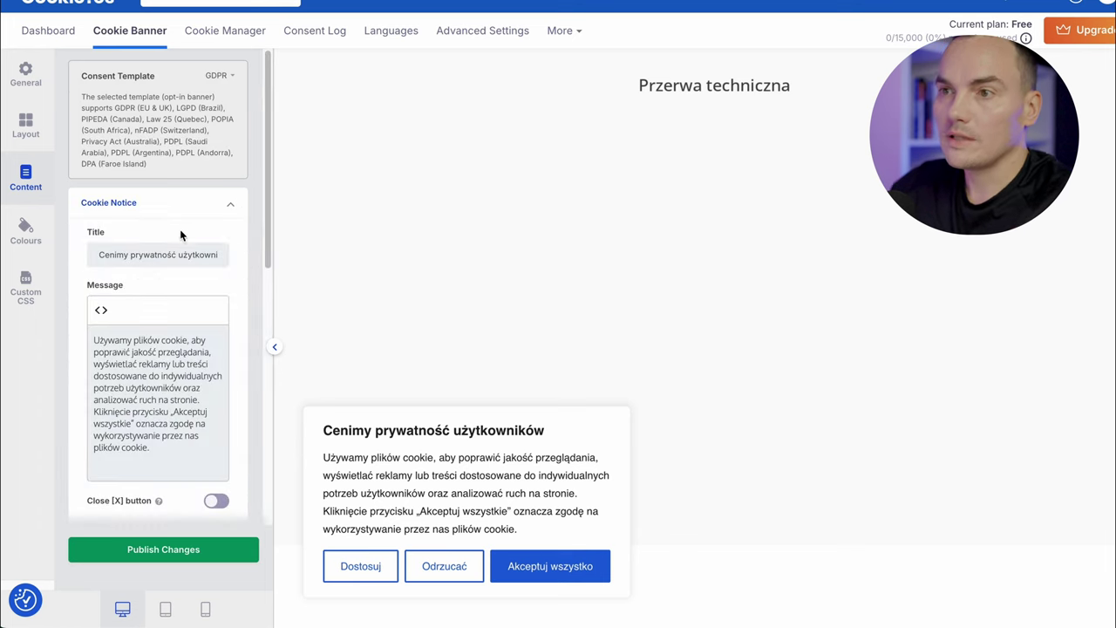
{"action": "left_click_drag", "start_coordinate": [96, 255], "coordinate": [386, 399]}
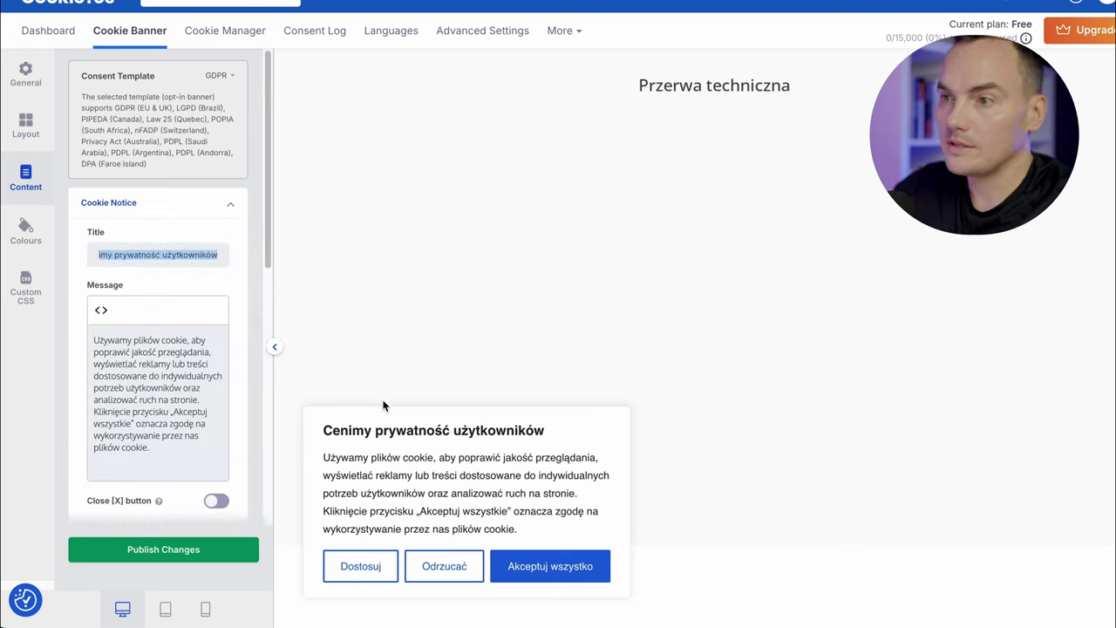
{"action": "left_click_drag", "start_coordinate": [322, 427], "coordinate": [555, 431]}
{"action": "left_click", "coordinate": [389, 447]}
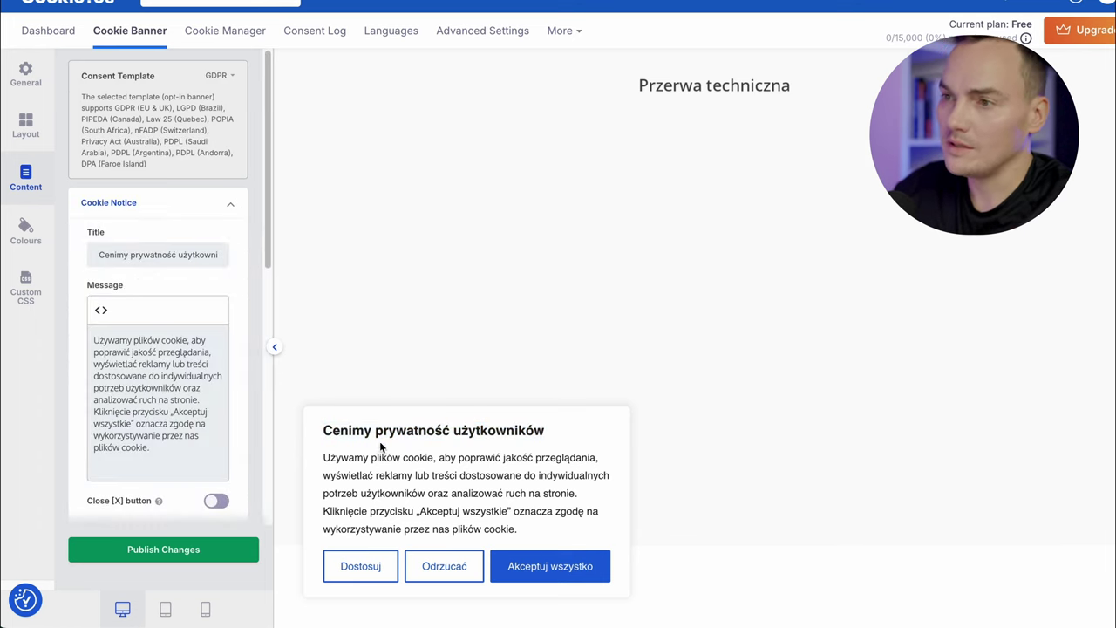
{"action": "left_click_drag", "start_coordinate": [327, 431], "coordinate": [544, 431]}
{"action": "left_click", "coordinate": [306, 367]}
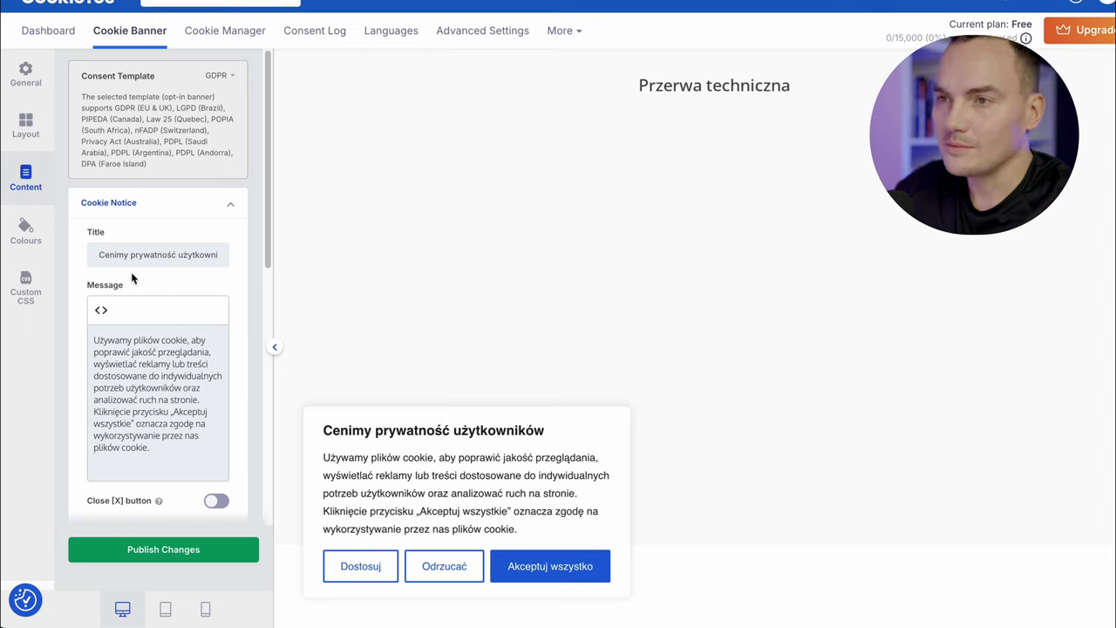
Change the text of the notice's "Reject All" button to "Odrzuć"
{"action": "scroll", "coordinate": [132, 277], "scroll_direction": "down", "scroll_amount": 3}
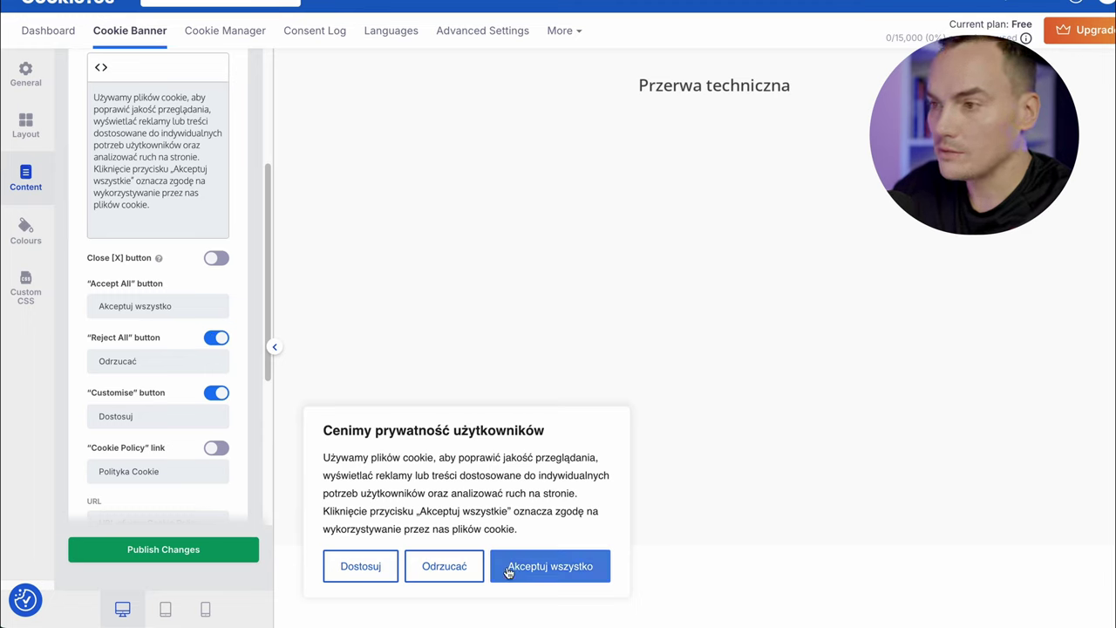
{"action": "left_click_drag", "start_coordinate": [126, 365], "coordinate": [144, 353]}
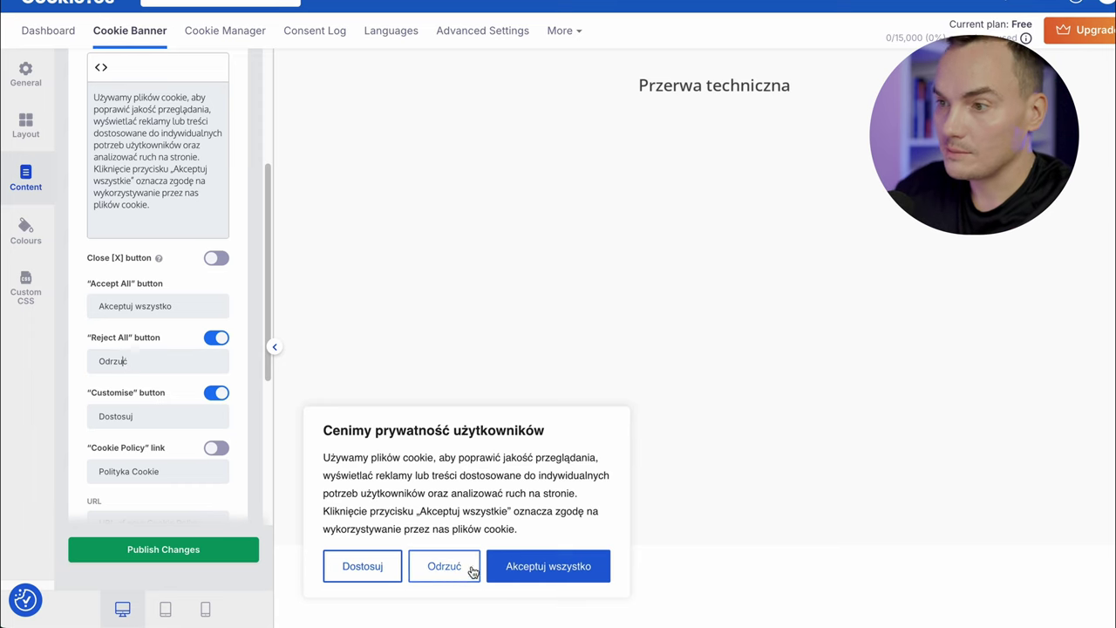
{"action": "scroll", "coordinate": [136, 416], "scroll_direction": "down", "scroll_amount": 5}
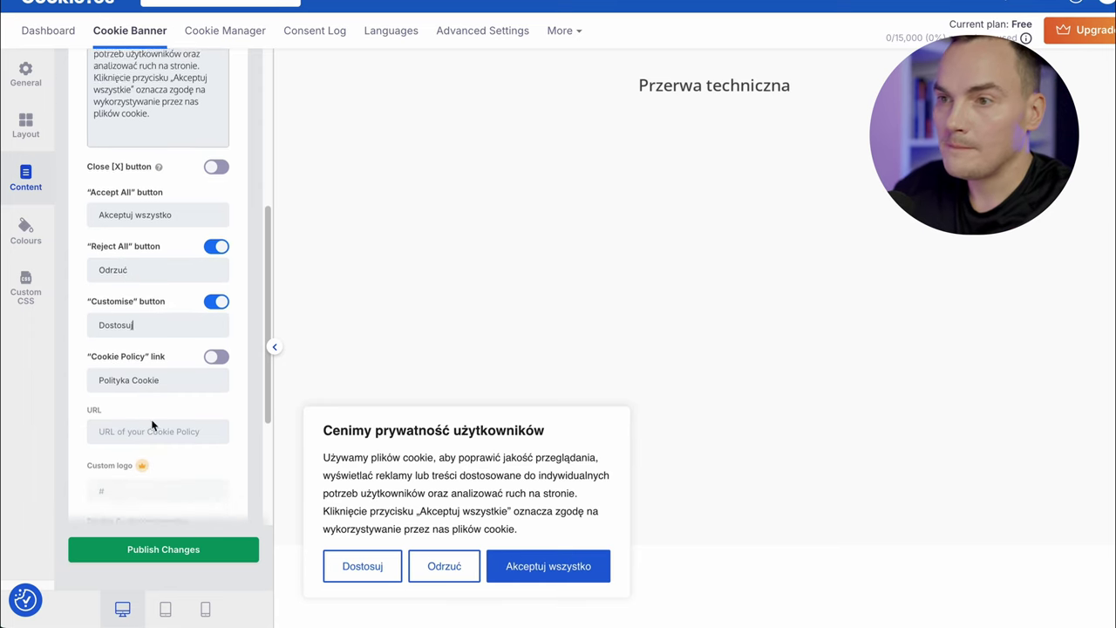
Try hiding the "Customise" and "Reject All" buttons of the notice, and enable both again
{"action": "scroll", "coordinate": [155, 209], "scroll_direction": "up", "scroll_amount": 1}
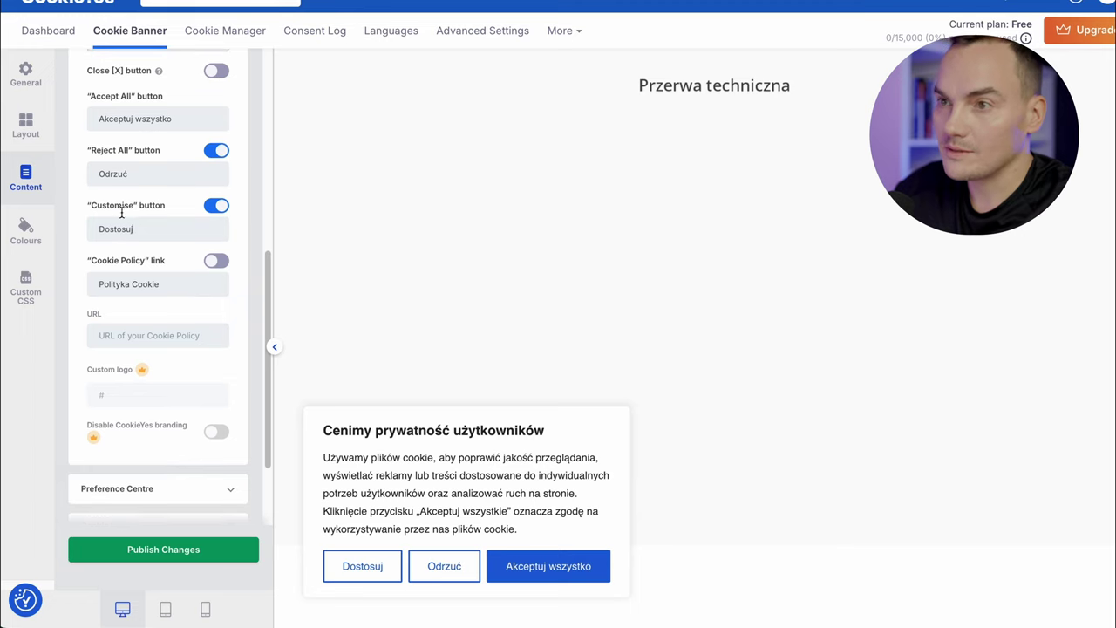
{"action": "left_click", "coordinate": [217, 231]}
{"action": "left_click", "coordinate": [220, 232]}
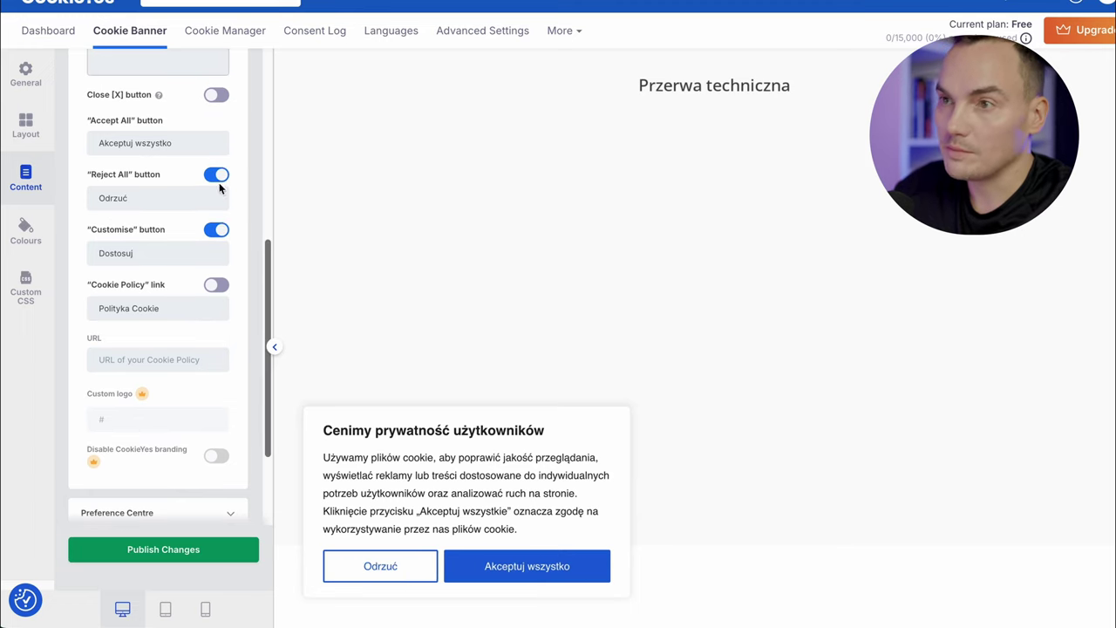
{"action": "left_click", "coordinate": [220, 177]}
{"action": "left_click", "coordinate": [220, 177]}
{"action": "left_click", "coordinate": [221, 176]}
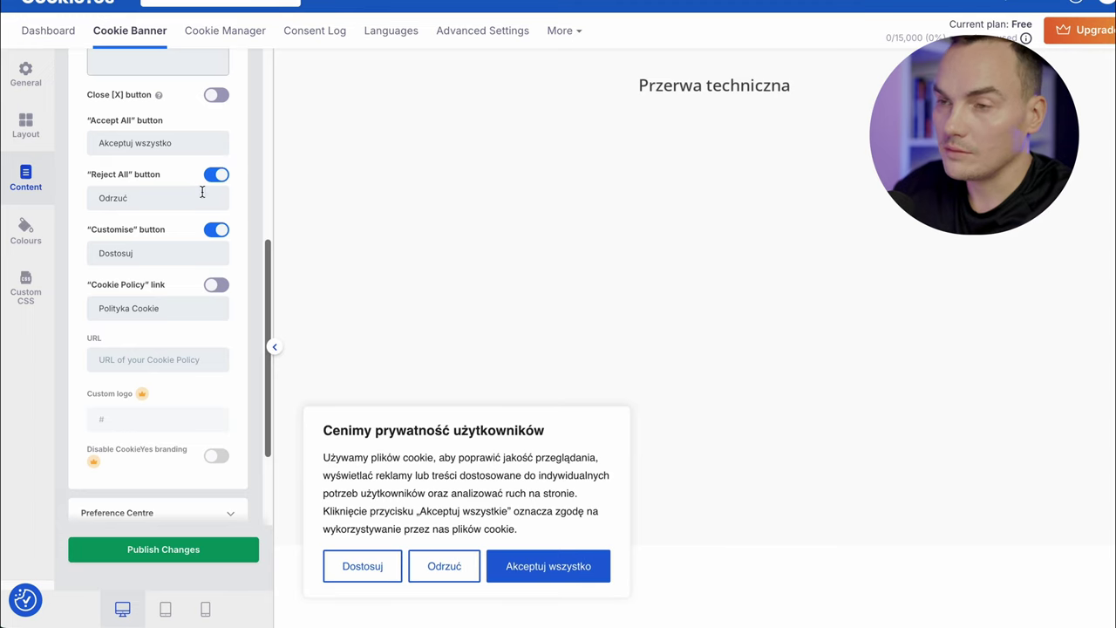
Examine the Preference Centre content, including its title, privacy overview and button labels
{"action": "scroll", "coordinate": [206, 380], "scroll_direction": "down", "scroll_amount": 3}
{"action": "left_click", "coordinate": [161, 408]}
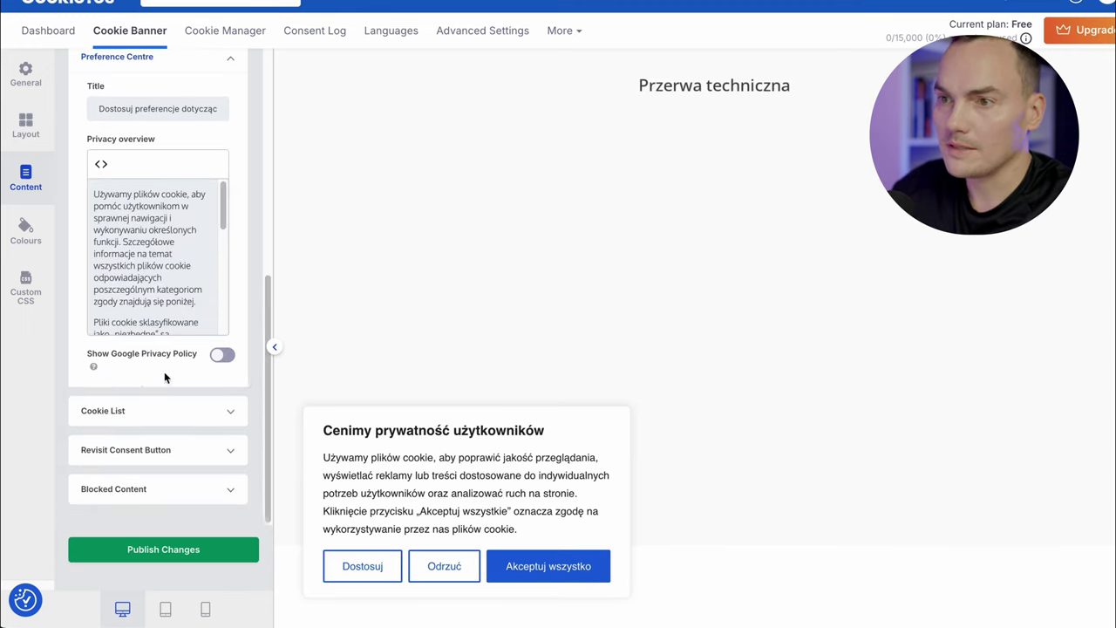
{"action": "scroll", "coordinate": [172, 218], "scroll_direction": "down", "scroll_amount": 4}
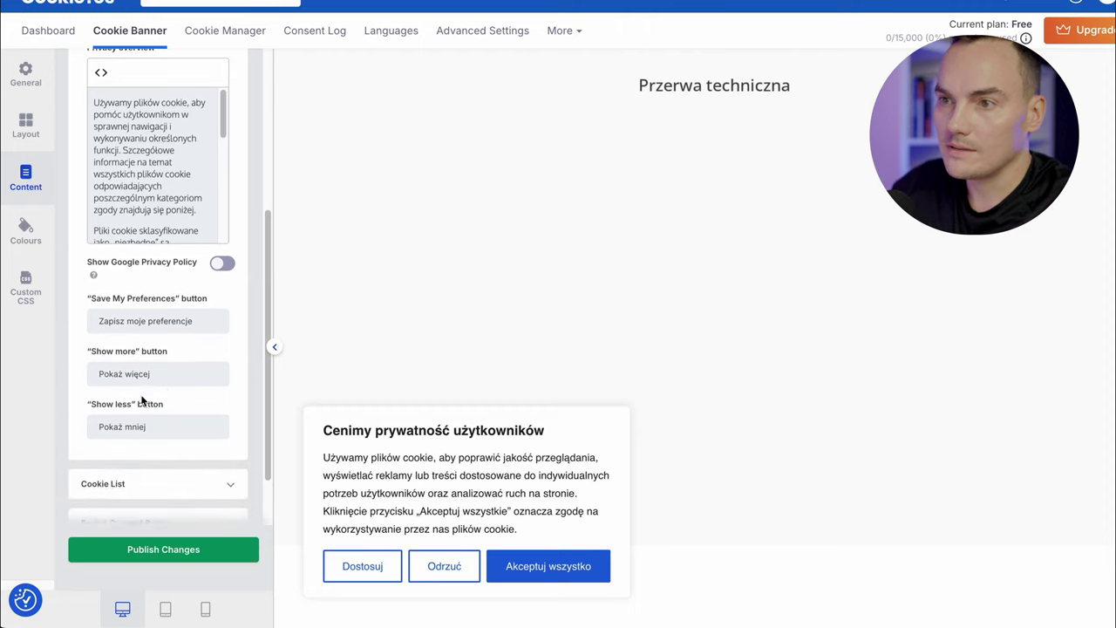
{"action": "scroll", "coordinate": [162, 284], "scroll_direction": "up", "scroll_amount": 3}
{"action": "left_click_drag", "start_coordinate": [96, 146], "coordinate": [165, 218]}
{"action": "left_click", "coordinate": [161, 227]}
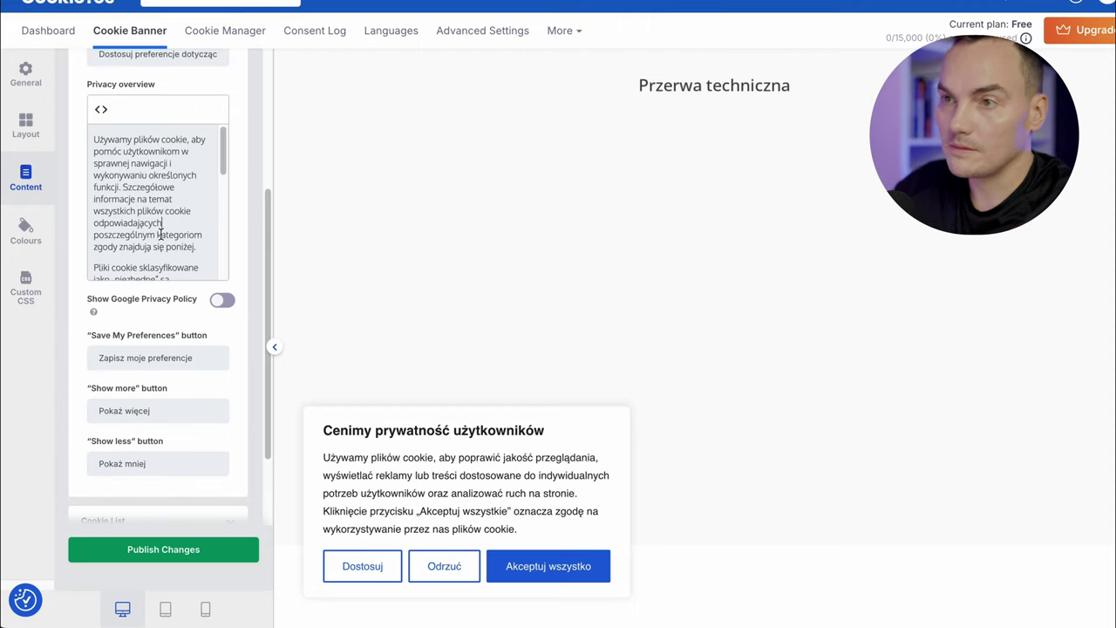
{"action": "scroll", "coordinate": [165, 225], "scroll_direction": "up", "scroll_amount": 2}
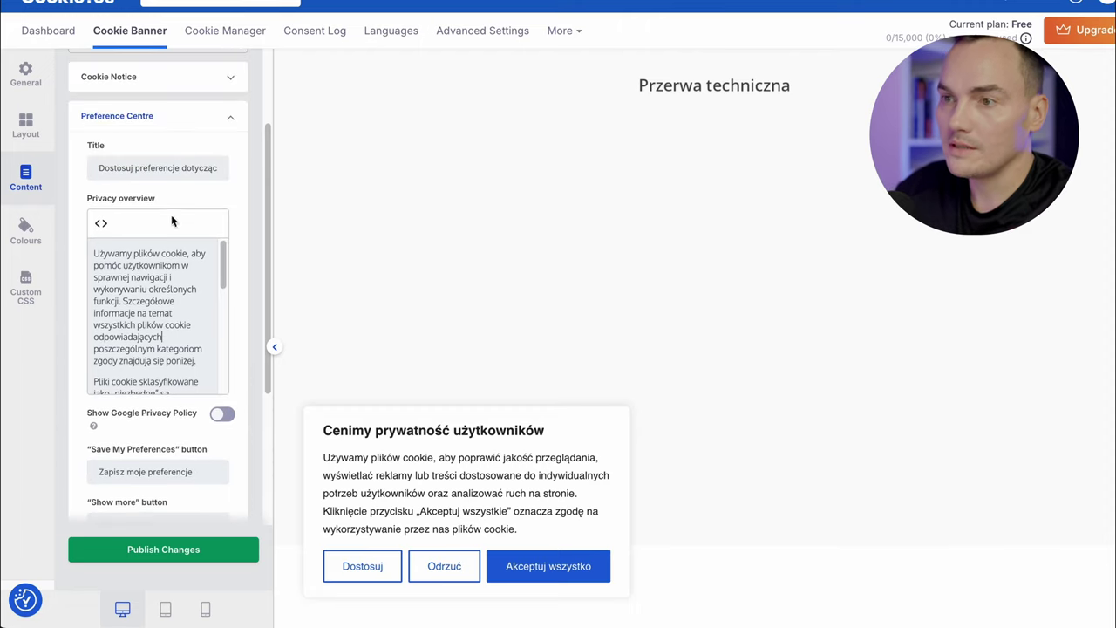
Review the Cookie List display option, embed code and labels, and the Revisit Consent Button settings
{"action": "scroll", "coordinate": [201, 304], "scroll_direction": "down", "scroll_amount": 5}
{"action": "scroll", "coordinate": [165, 448], "scroll_direction": "down", "scroll_amount": 5}
{"action": "left_click", "coordinate": [159, 406]}
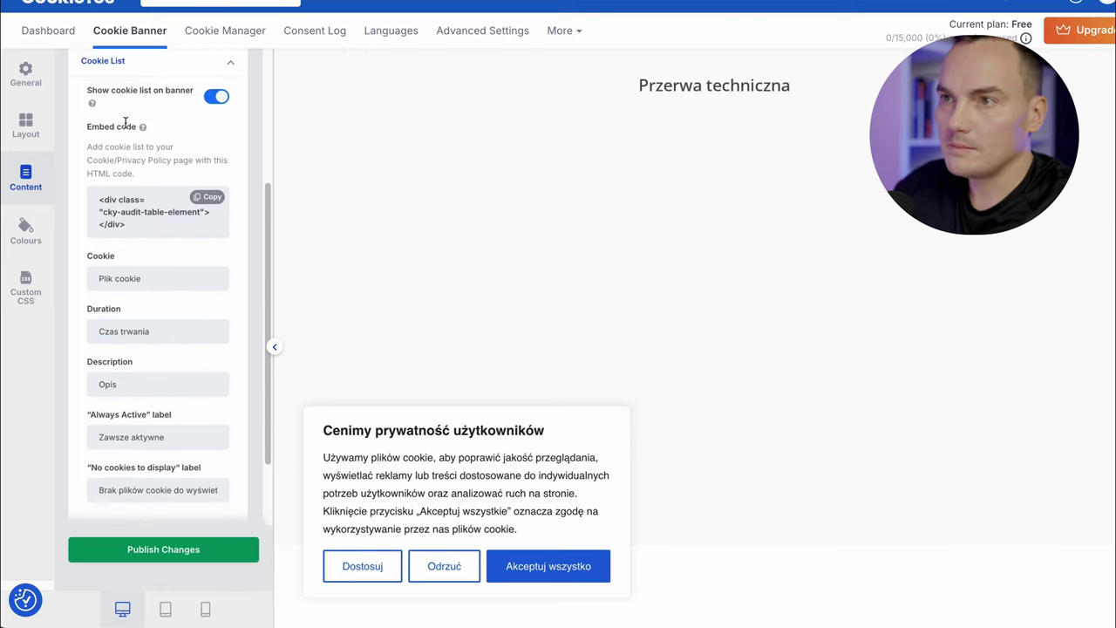
{"action": "scroll", "coordinate": [173, 249], "scroll_direction": "up", "scroll_amount": 2}
{"action": "left_click", "coordinate": [217, 232]}
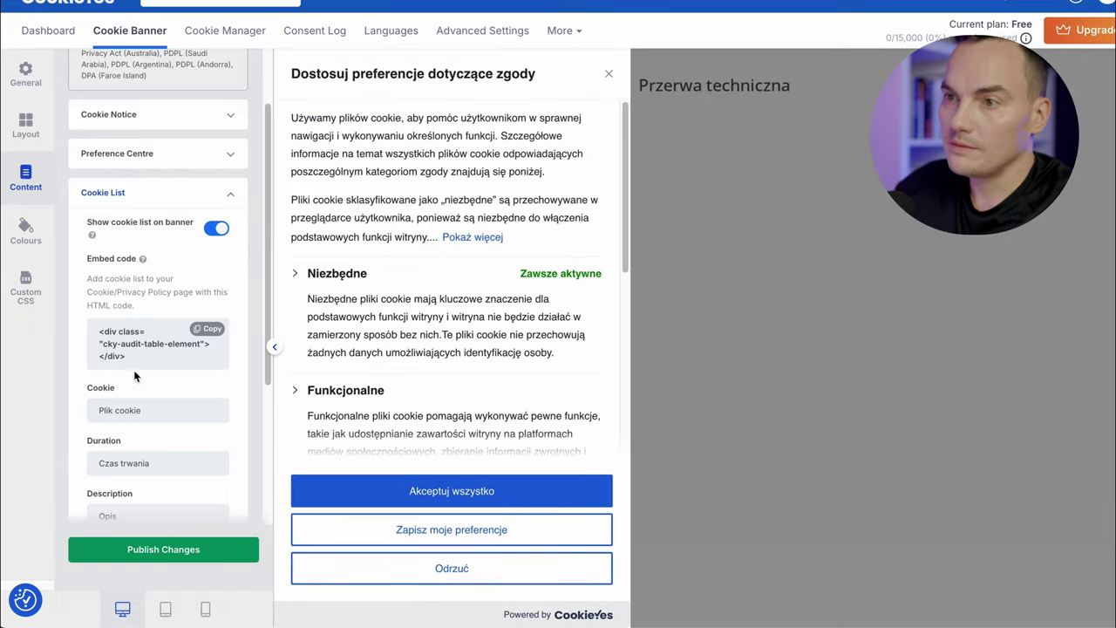
{"action": "scroll", "coordinate": [135, 376], "scroll_direction": "down", "scroll_amount": 1}
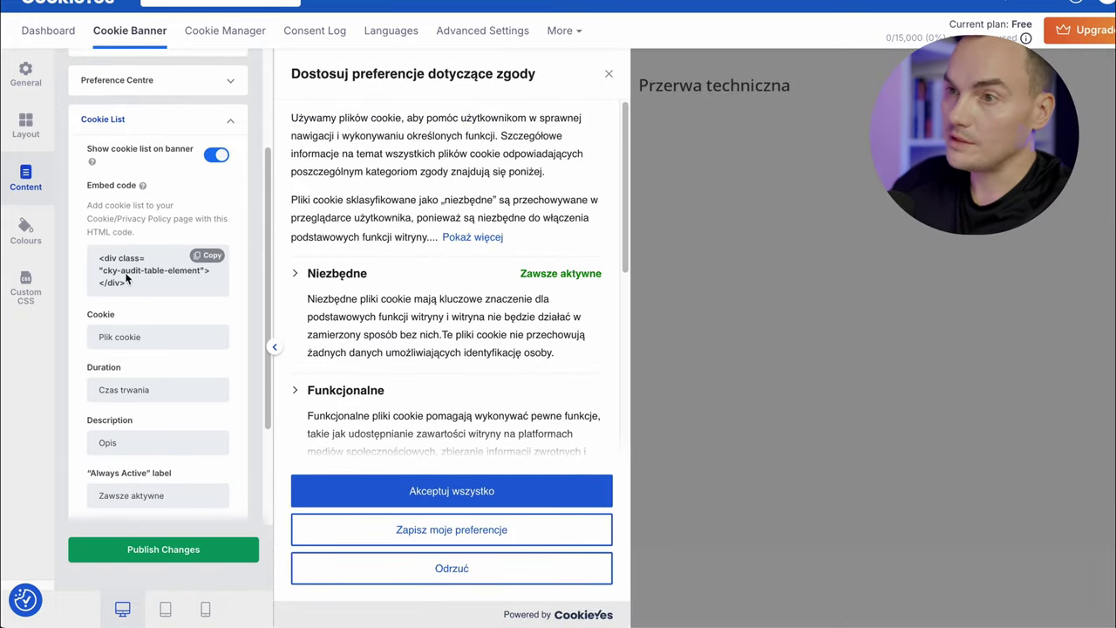
{"action": "scroll", "coordinate": [143, 344], "scroll_direction": "down", "scroll_amount": 1}
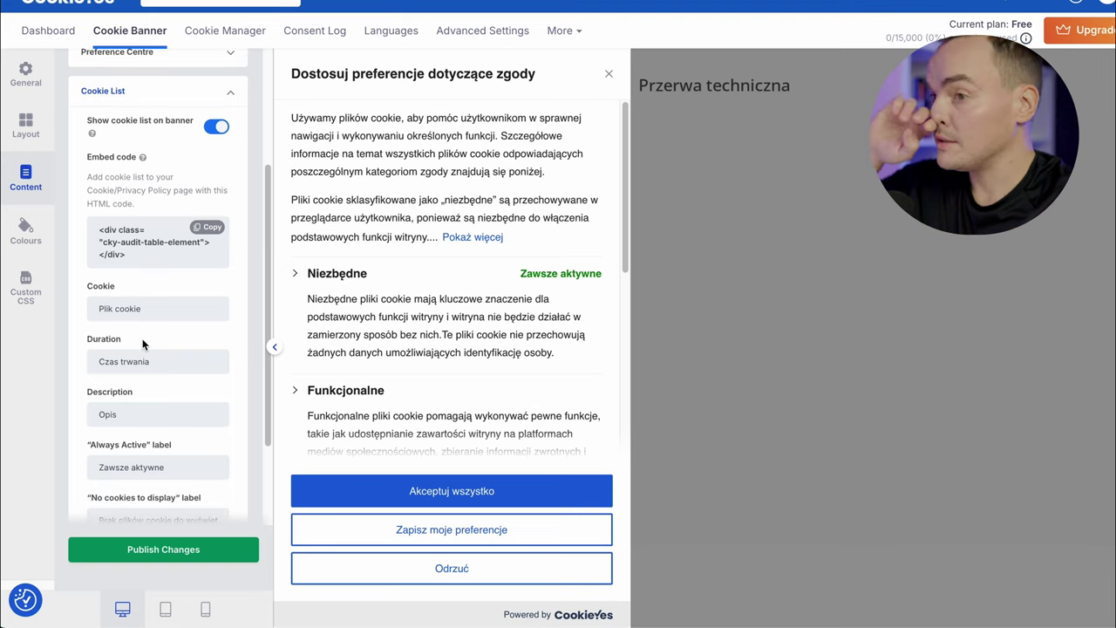
{"action": "scroll", "coordinate": [130, 349], "scroll_direction": "down", "scroll_amount": 2}
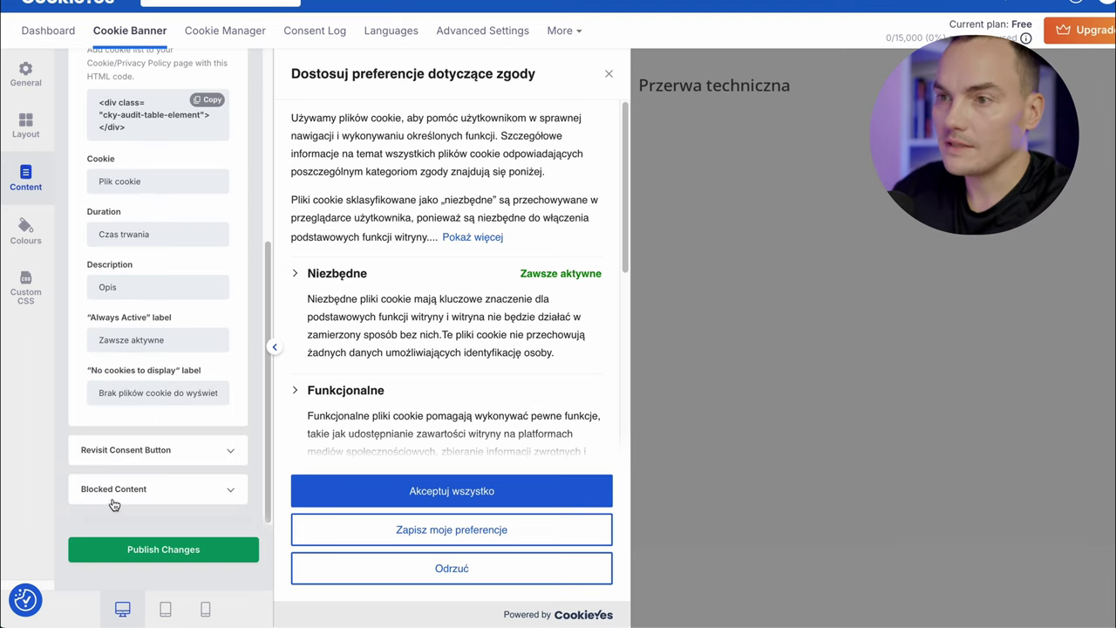
{"action": "left_click", "coordinate": [157, 453]}
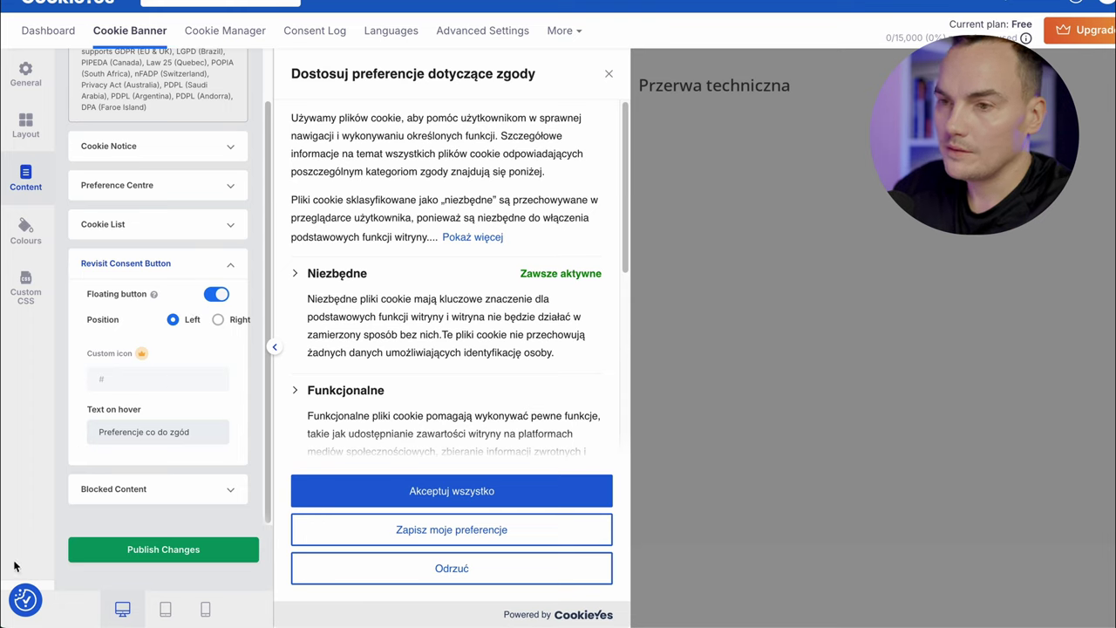
{"action": "left_click", "coordinate": [207, 272]}
Set the alt text for blocked content to "Prosimy o zaakceptowanie zgody na pliki cookie"
{"action": "left_click", "coordinate": [169, 362]}
{"action": "left_click_drag", "start_coordinate": [111, 413], "coordinate": [82, 406]}
{"action": "left_click", "coordinate": [161, 412]}
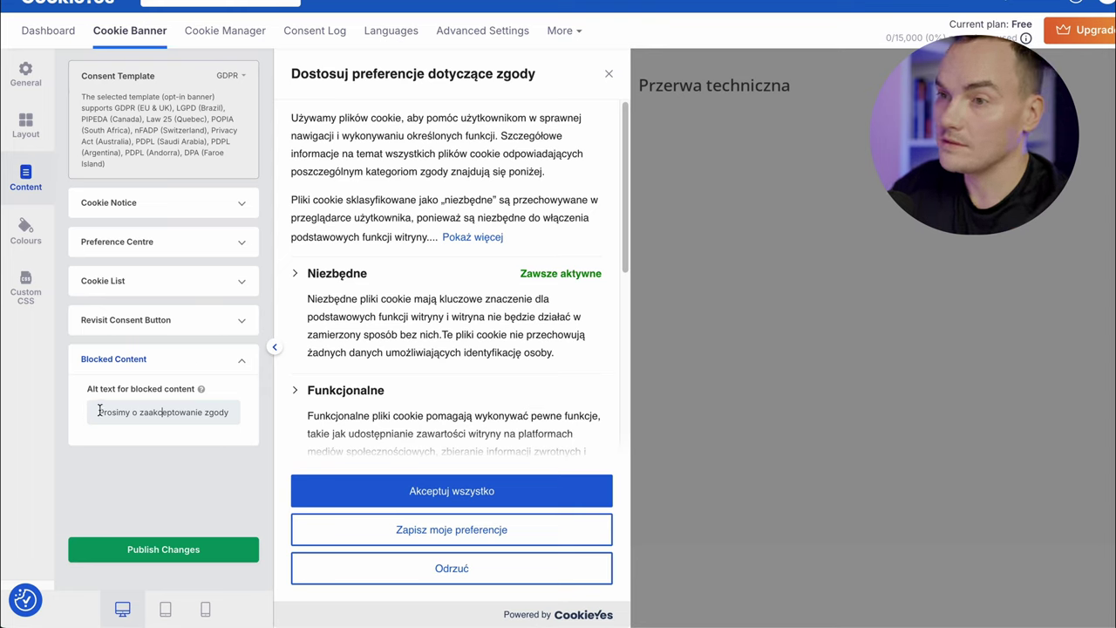
{"action": "left_click_drag", "start_coordinate": [99, 412], "coordinate": [327, 425]}
{"action": "type", "text": "Prosimy o zaakceptowanie zgody na pliki cookie"}
{"action": "left_click", "coordinate": [162, 411]}
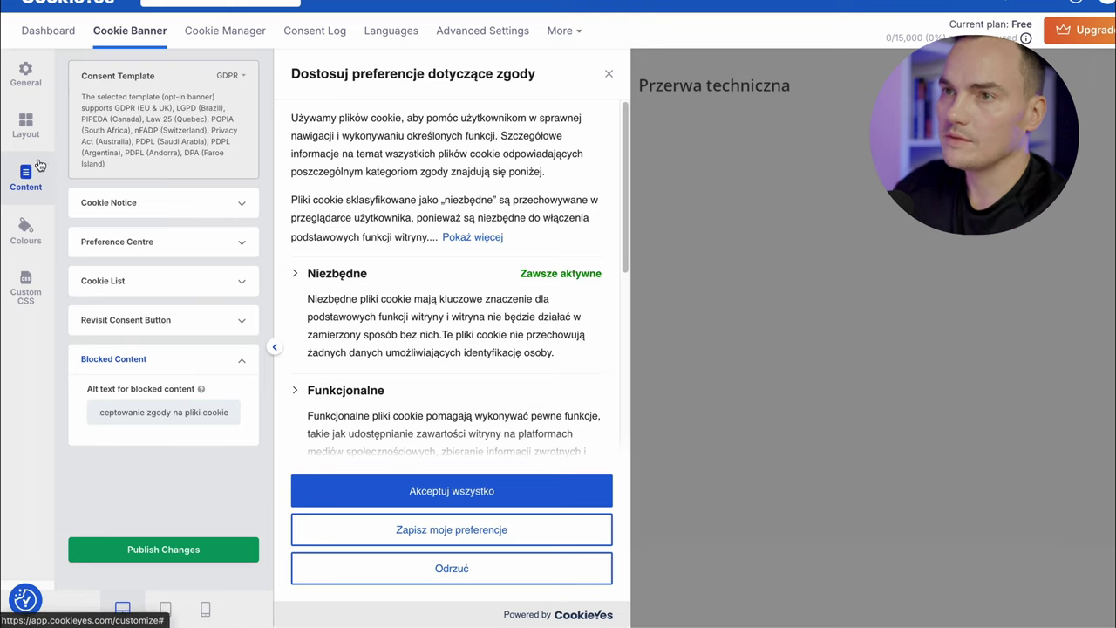
Start customising the banner's light colours and open the Cookie Notice colour settings
{"action": "left_click", "coordinate": [35, 233]}
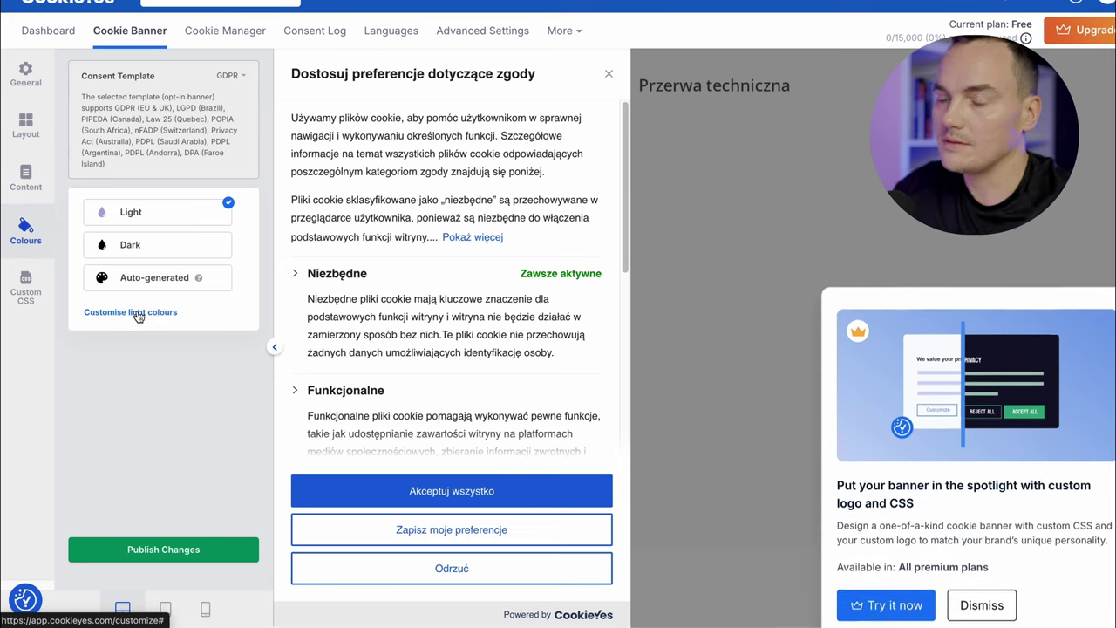
{"action": "left_click", "coordinate": [98, 312]}
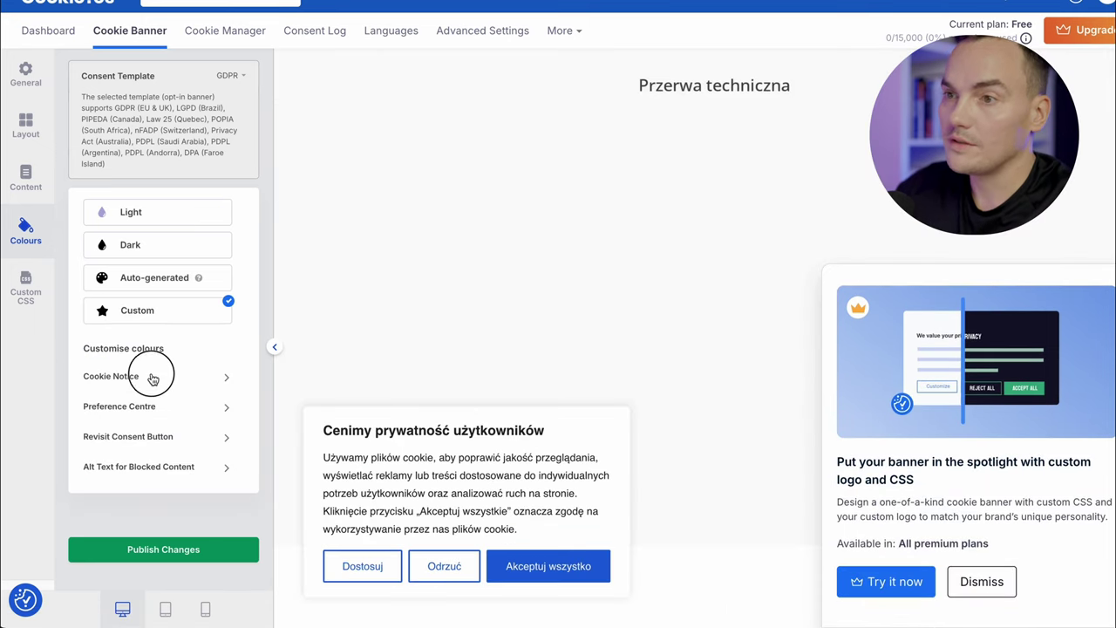
{"action": "left_click", "coordinate": [157, 375]}
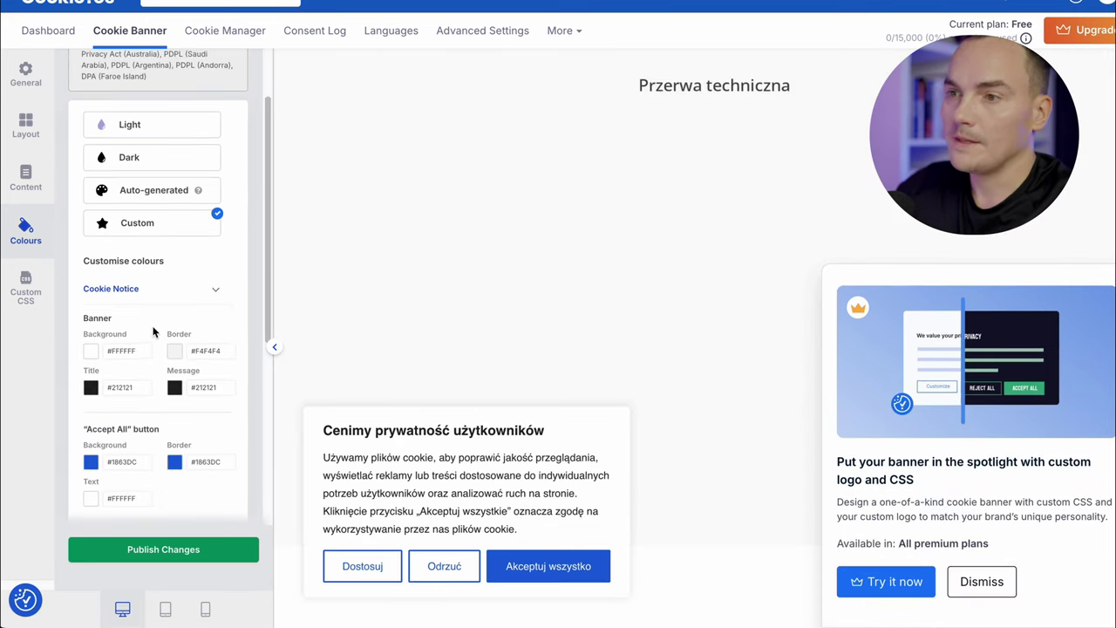
Set the background colour of the notice's "Accept All" button to #6388C5
{"action": "scroll", "coordinate": [158, 329], "scroll_direction": "down", "scroll_amount": 3}
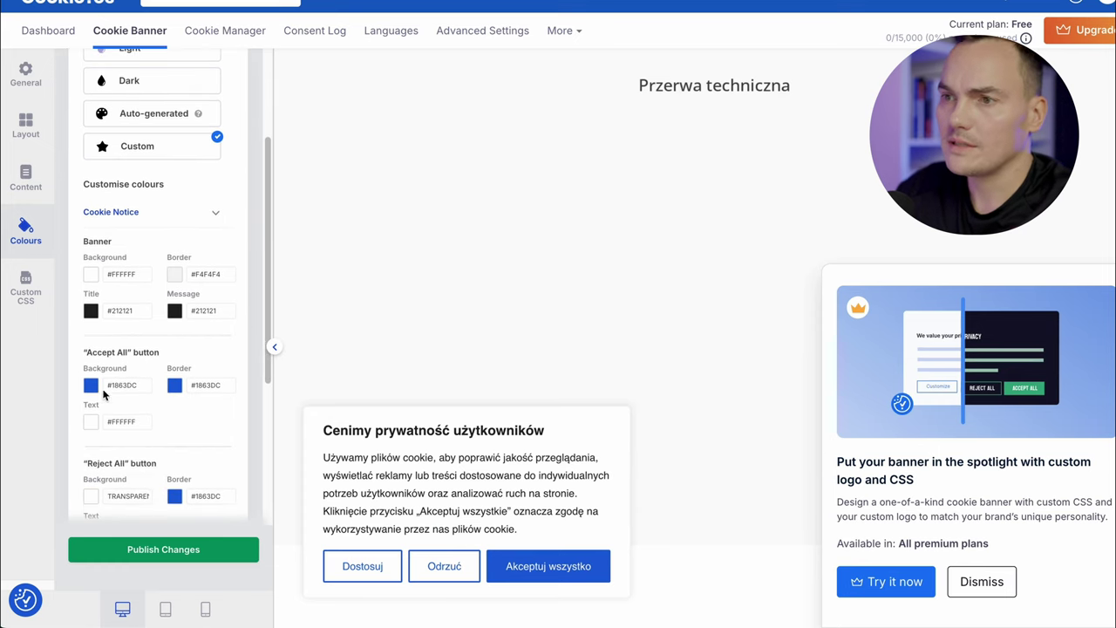
{"action": "left_click_drag", "start_coordinate": [86, 352], "coordinate": [177, 357]}
{"action": "left_click", "coordinate": [129, 350]}
{"action": "left_click_drag", "start_coordinate": [84, 351], "coordinate": [171, 350]}
{"action": "left_click", "coordinate": [110, 349]}
{"action": "left_click_drag", "start_coordinate": [111, 387], "coordinate": [148, 388]}
{"action": "left_click_drag", "start_coordinate": [198, 456], "coordinate": [161, 427]}
{"action": "left_click", "coordinate": [124, 384]}
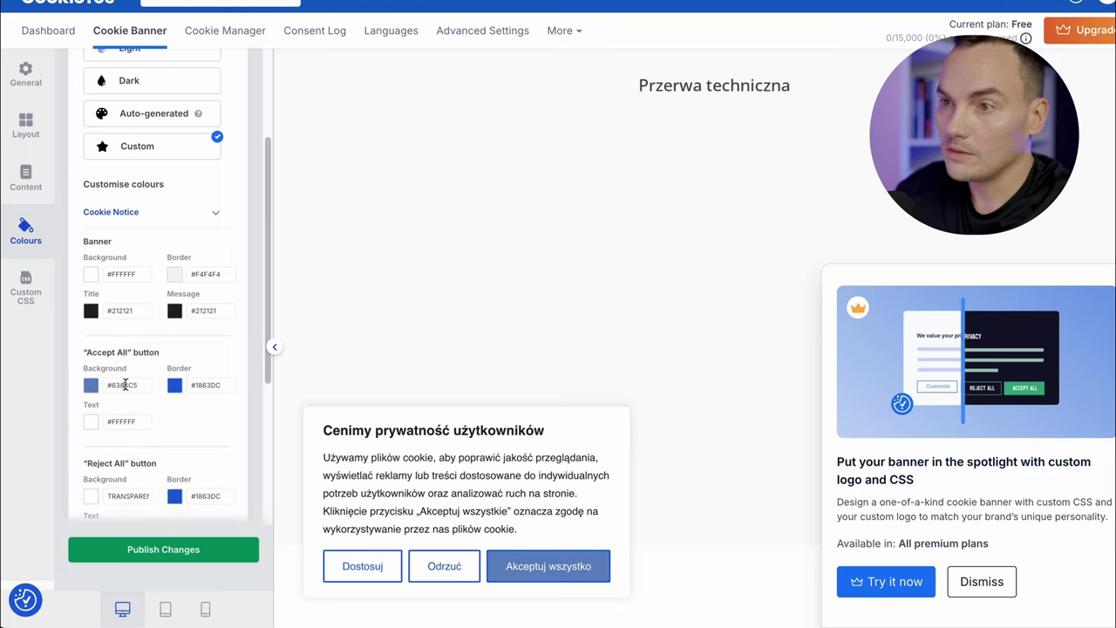
Set the border colour of the "Accept All" button to #6388C5 to match its background
{"action": "left_click", "coordinate": [208, 387]}
{"action": "type", "text": "#6388C5"}
{"action": "left_click", "coordinate": [212, 357]}
{"action": "scroll", "coordinate": [149, 361], "scroll_direction": "down", "scroll_amount": 2}
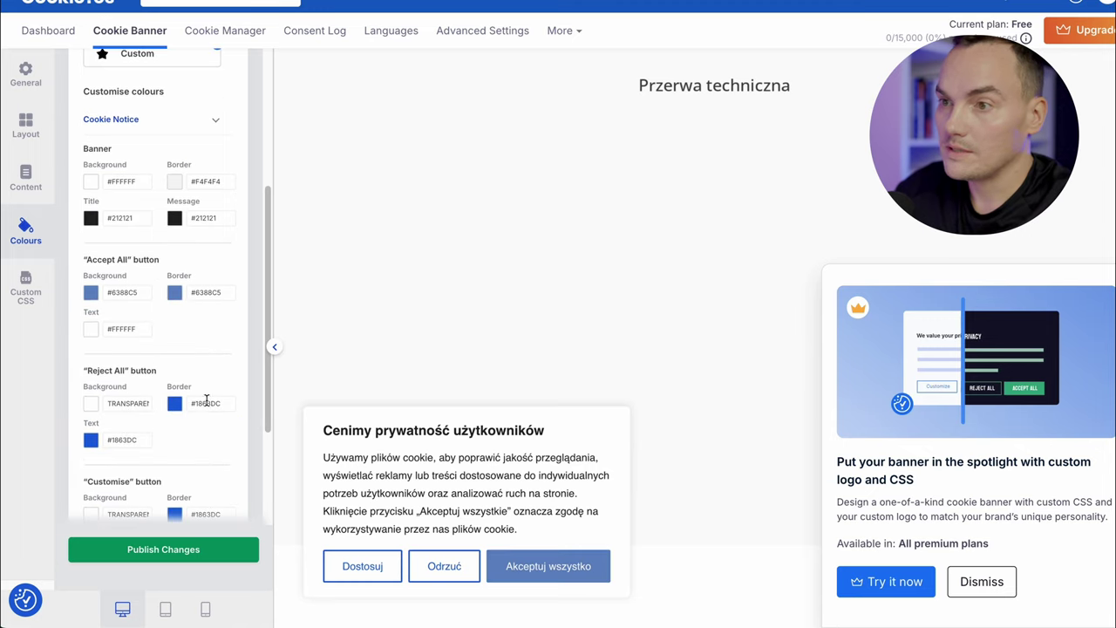
Set both the border and text colours of the notice's "Reject All" button to #999
{"action": "left_click", "coordinate": [209, 402]}
{"action": "type", "text": "#999"}
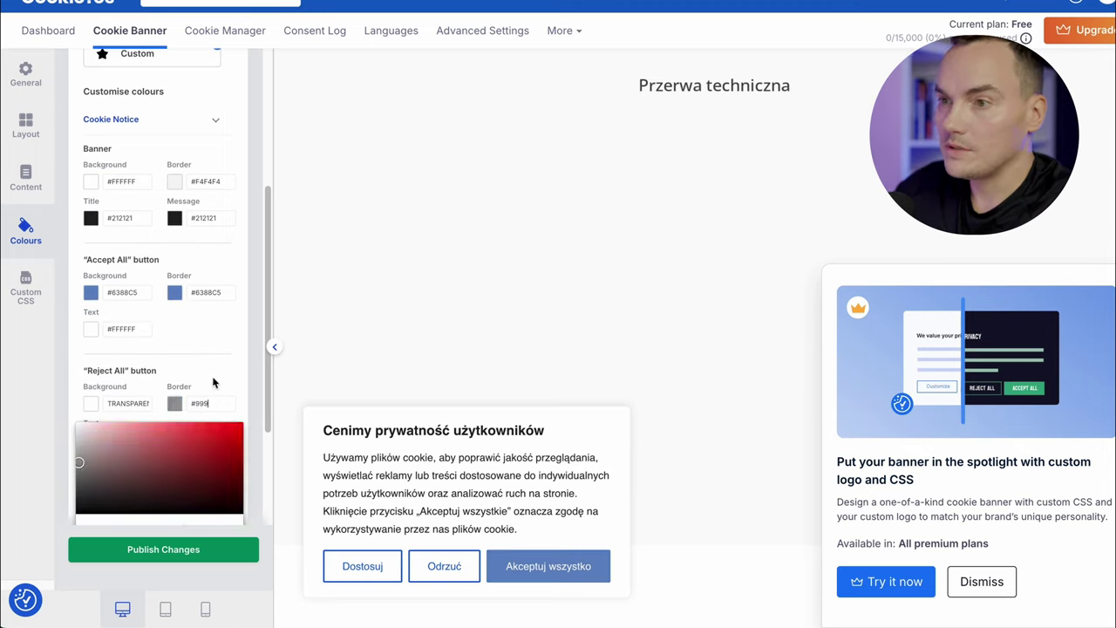
{"action": "left_click", "coordinate": [212, 387]}
{"action": "left_click", "coordinate": [127, 438]}
{"action": "type", "text": "#999"}
{"action": "left_click", "coordinate": [189, 433]}
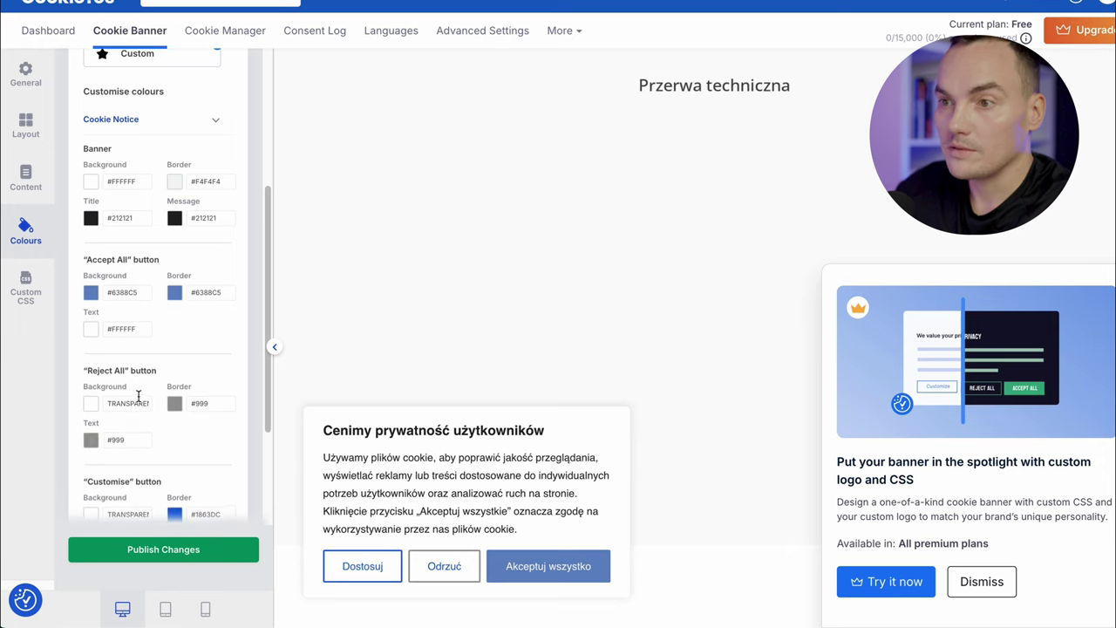
Set both the border and text colours of the notice's "Customise" button to #999
{"action": "scroll", "coordinate": [139, 396], "scroll_direction": "down", "scroll_amount": 3}
{"action": "left_click", "coordinate": [211, 396]}
{"action": "key", "text": "ctrl+a"}
{"action": "type", "text": "#999"}
{"action": "left_click", "coordinate": [217, 373]}
{"action": "left_click", "coordinate": [113, 433]}
{"action": "key", "text": "ctrl+a"}
{"action": "type", "text": "#999"}
{"action": "left_click", "coordinate": [189, 433]}
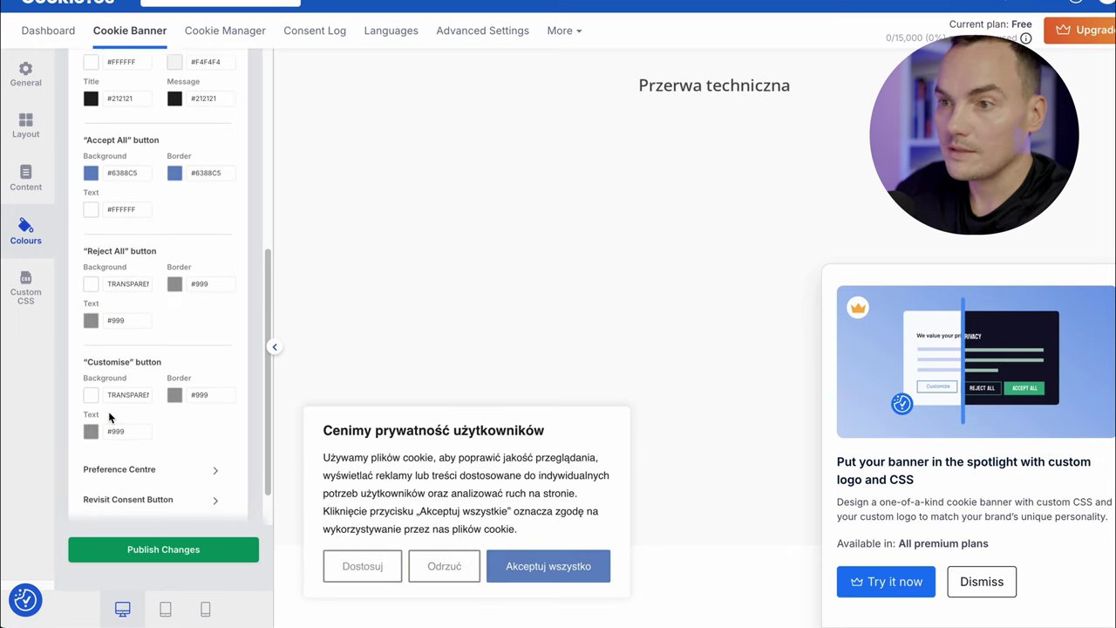
Set the enabled-state colour of the Preference Centre's toggle switch to #6388C5
{"action": "scroll", "coordinate": [149, 416], "scroll_direction": "down", "scroll_amount": 1}
{"action": "left_click", "coordinate": [149, 418]}
{"action": "double_click", "coordinate": [123, 302]}
{"action": "type", "text": "6388C5"}
{"action": "left_click", "coordinate": [207, 238]}
Set the border and text colours of the Preference Centre's "Save My Preferences" button to #6388C5
{"action": "double_click", "coordinate": [202, 373]}
{"action": "type", "text": "6388C5"}
{"action": "left_click", "coordinate": [148, 383]}
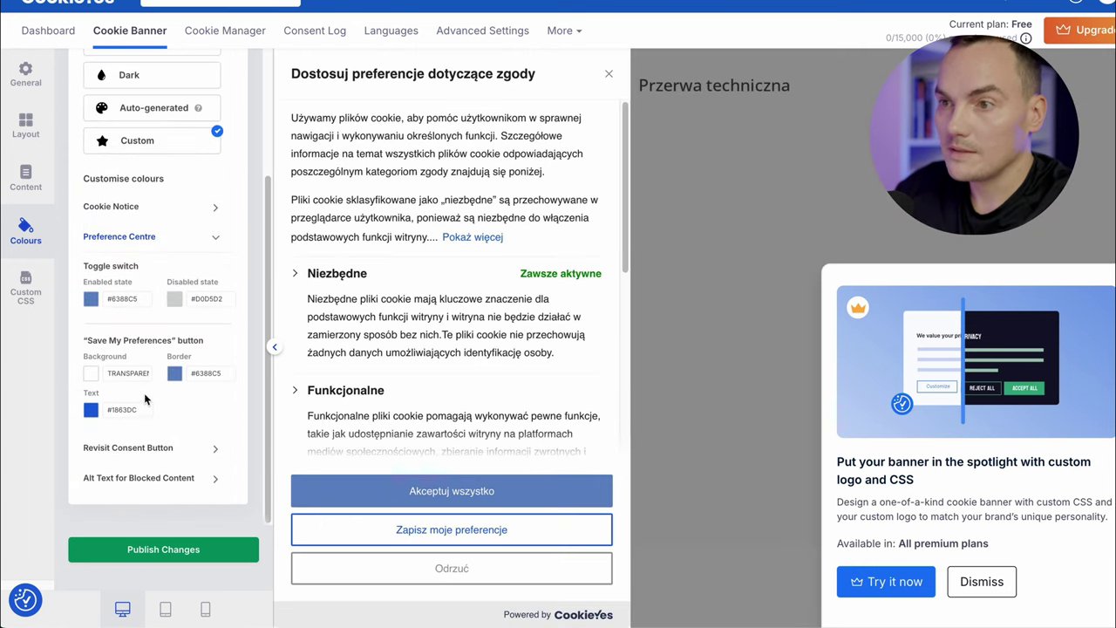
{"action": "double_click", "coordinate": [122, 409]}
{"action": "key", "text": "ctrl+v"}
{"action": "left_click", "coordinate": [120, 381]}
Set the background of the floating Revisit Consent button to #6388C5 and publish the banner changes
{"action": "left_click", "coordinate": [161, 447]}
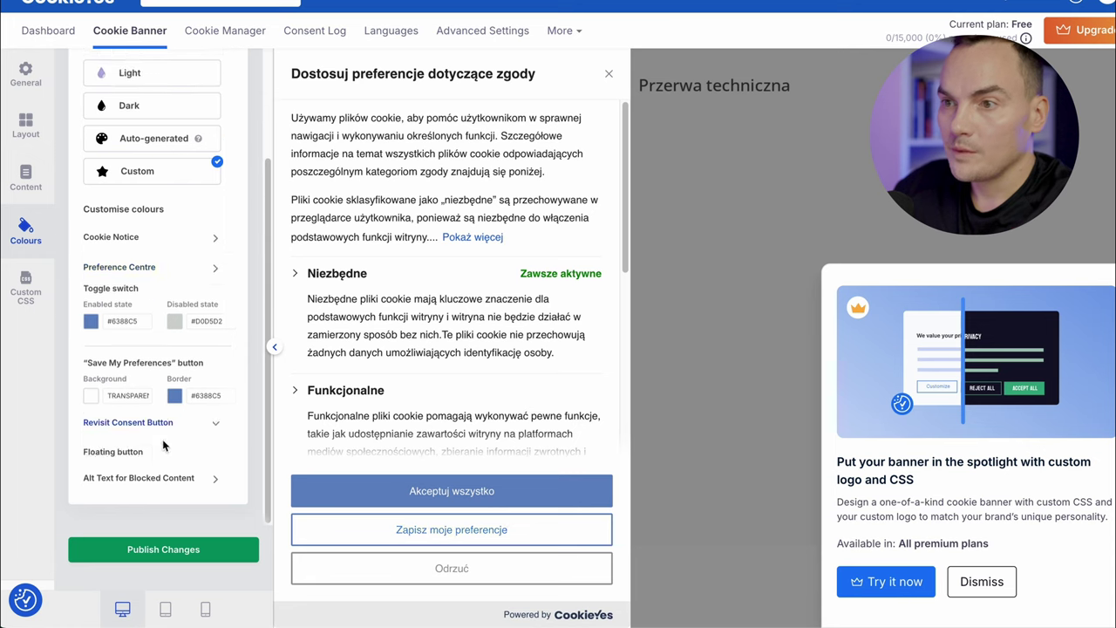
{"action": "left_click", "coordinate": [116, 434]}
{"action": "left_click", "coordinate": [174, 327]}
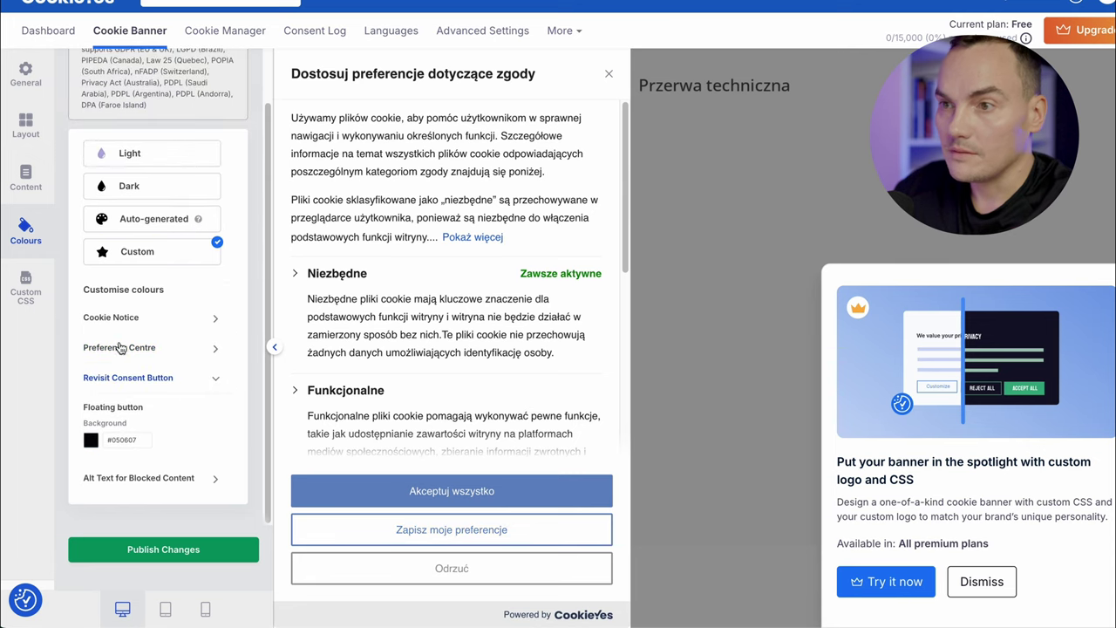
{"action": "left_click", "coordinate": [124, 442]}
{"action": "left_click", "coordinate": [128, 346]}
{"action": "left_click", "coordinate": [135, 319]}
{"action": "left_click", "coordinate": [140, 325]}
{"action": "left_click", "coordinate": [136, 434]}
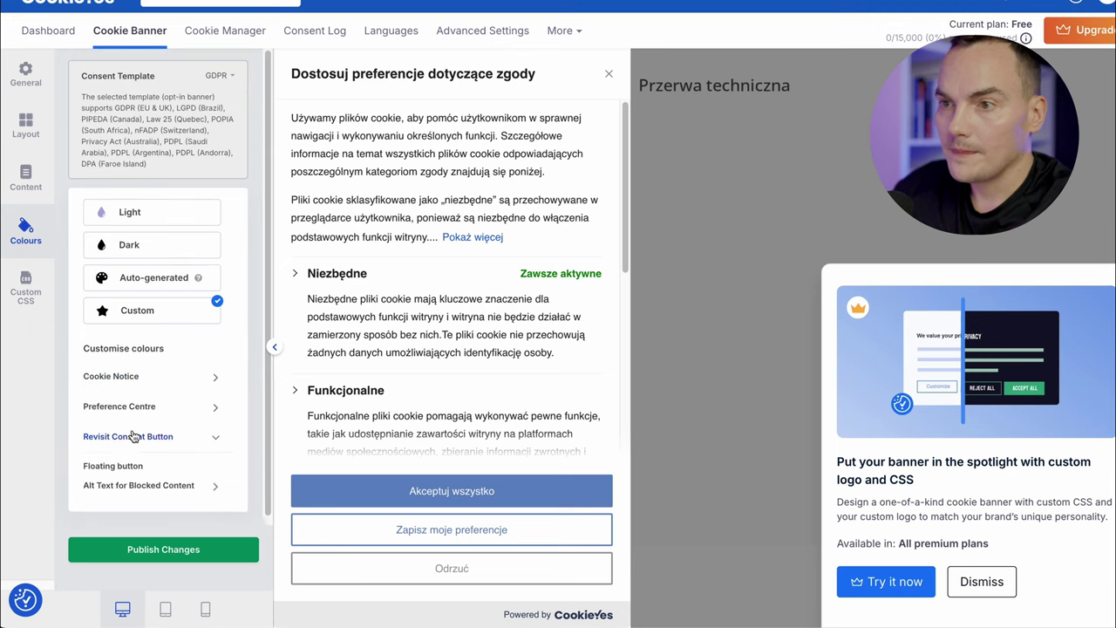
{"action": "left_click", "coordinate": [91, 477]}
{"action": "left_click", "coordinate": [163, 458]}
{"action": "left_click", "coordinate": [133, 439]}
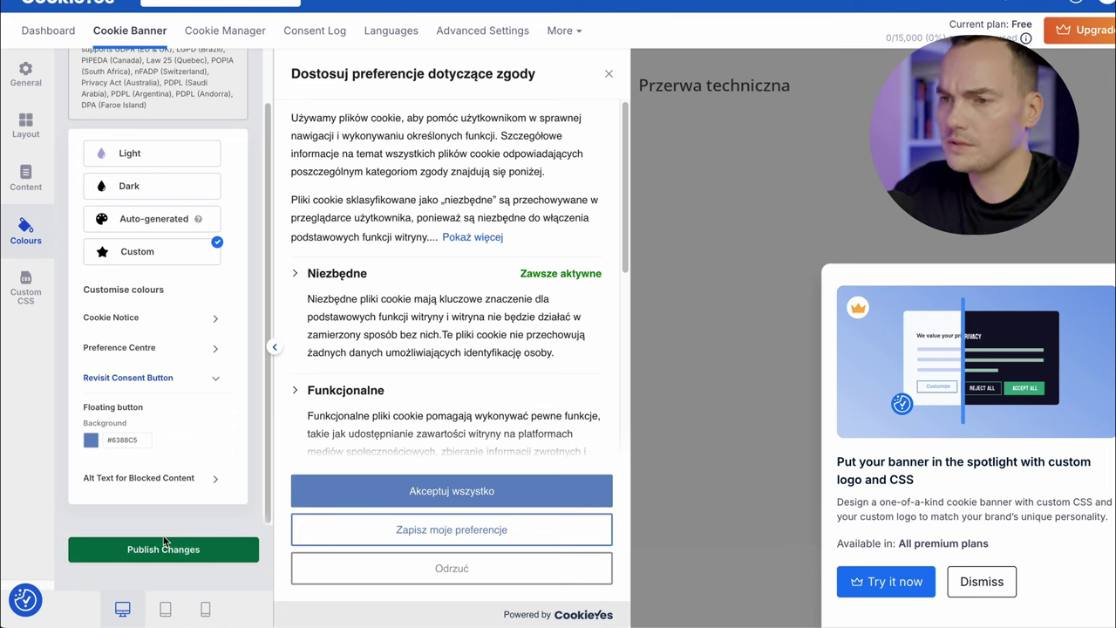
{"action": "left_click", "coordinate": [140, 551]}
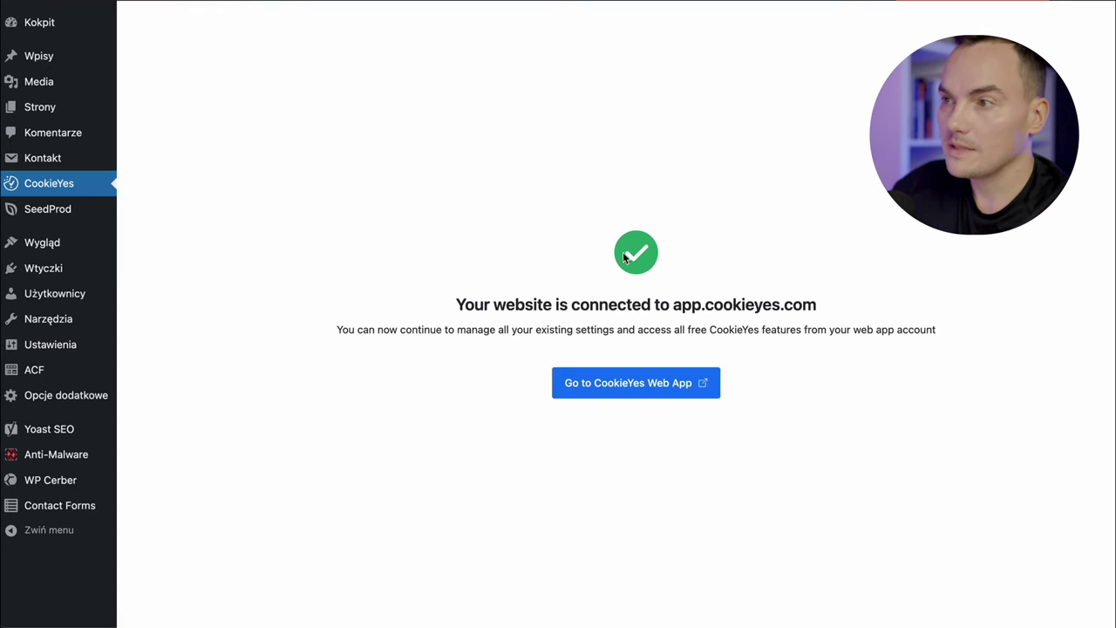
Switch to the CookieYes plugin dashboard in WordPress and review the banner overview and cookie summary
{"action": "left_click", "coordinate": [624, 382]}
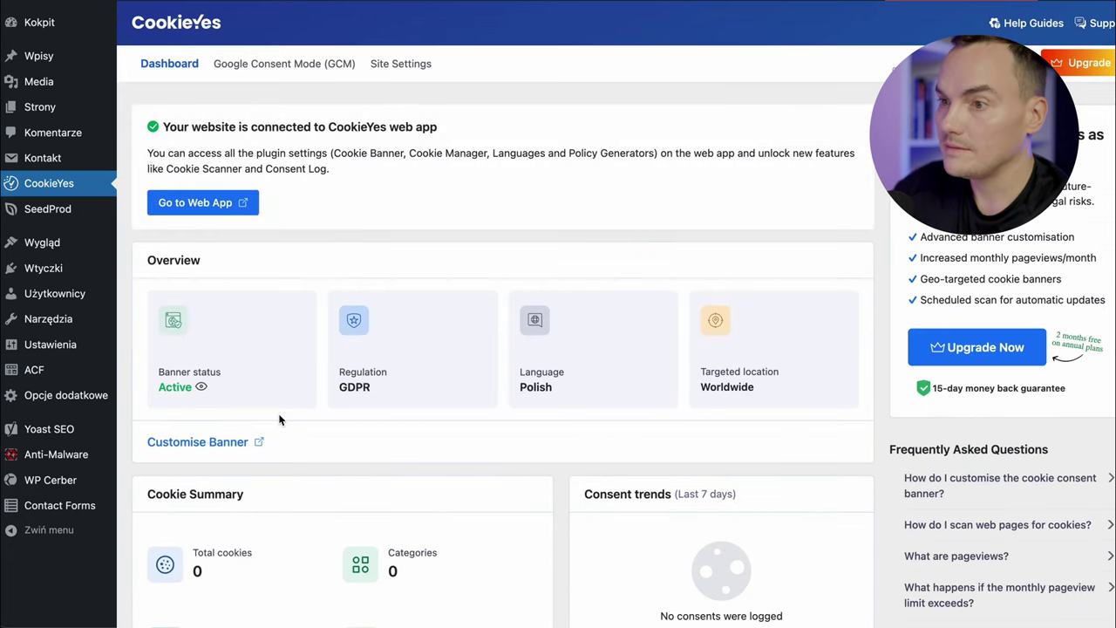
{"action": "scroll", "coordinate": [296, 415], "scroll_direction": "down", "scroll_amount": 2}
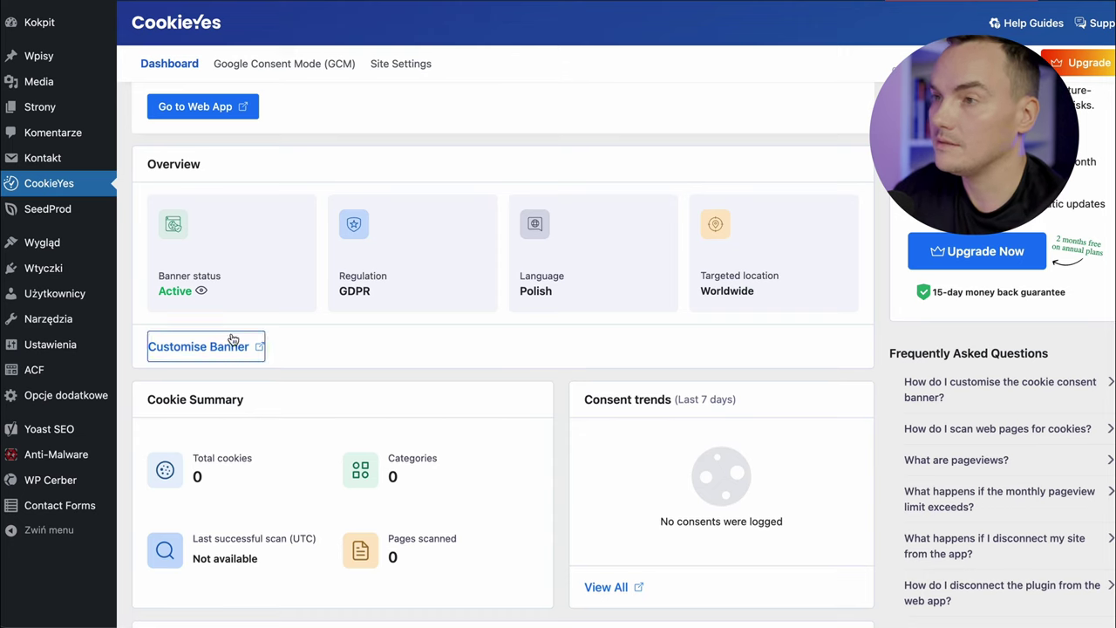
{"action": "mouse_move", "coordinate": [193, 454]}
{"action": "left_mouse_down"}
{"action": "mouse_move", "coordinate": [250, 498]}
{"action": "mouse_move", "coordinate": [194, 460]}
{"action": "left_mouse_up"}
{"action": "scroll", "coordinate": [194, 459], "scroll_direction": "down", "scroll_amount": 2}
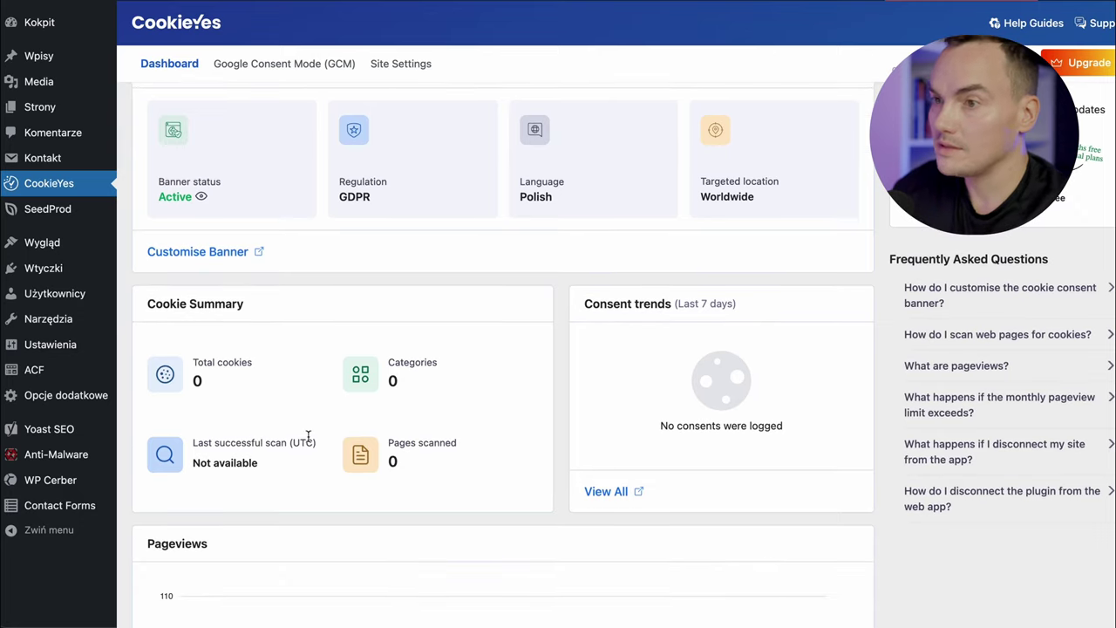
{"action": "scroll", "coordinate": [49, 183], "scroll_direction": "up", "scroll_amount": 2}
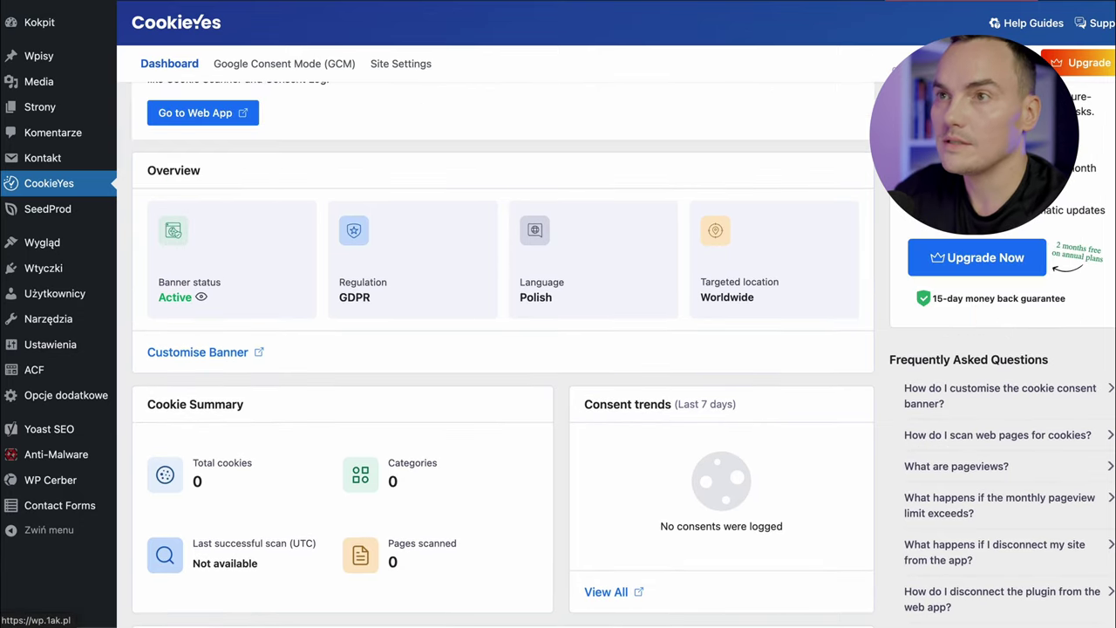
Open the live website, inspect its new consent banner text and accept all cookies
{"action": "left_click", "coordinate": [69, 15]}
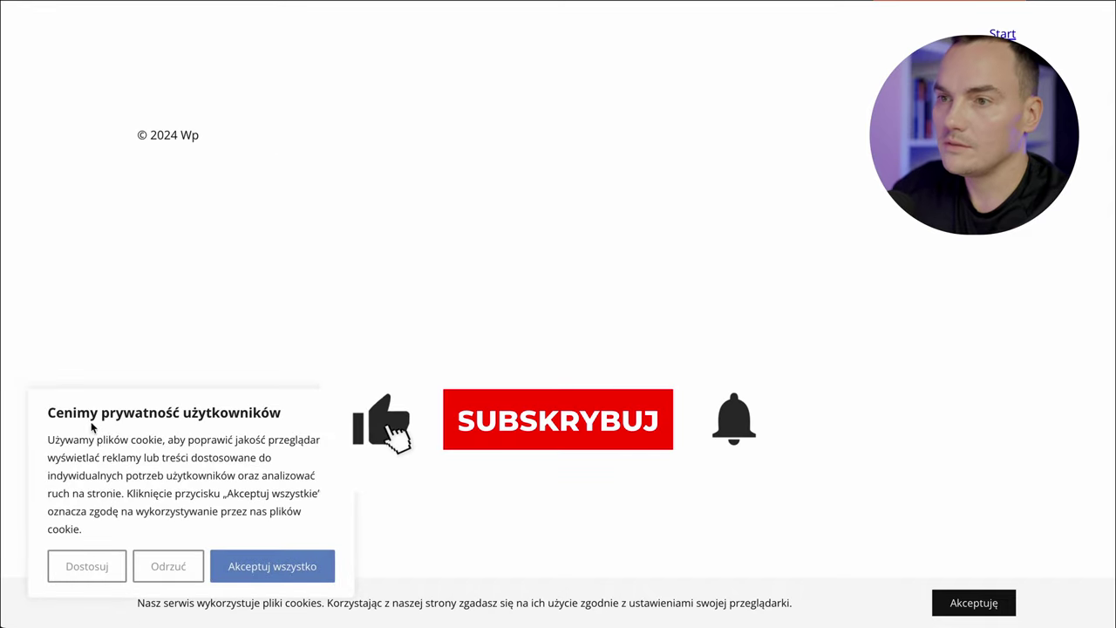
{"action": "left_click_drag", "start_coordinate": [77, 411], "coordinate": [238, 518]}
{"action": "left_click", "coordinate": [217, 488]}
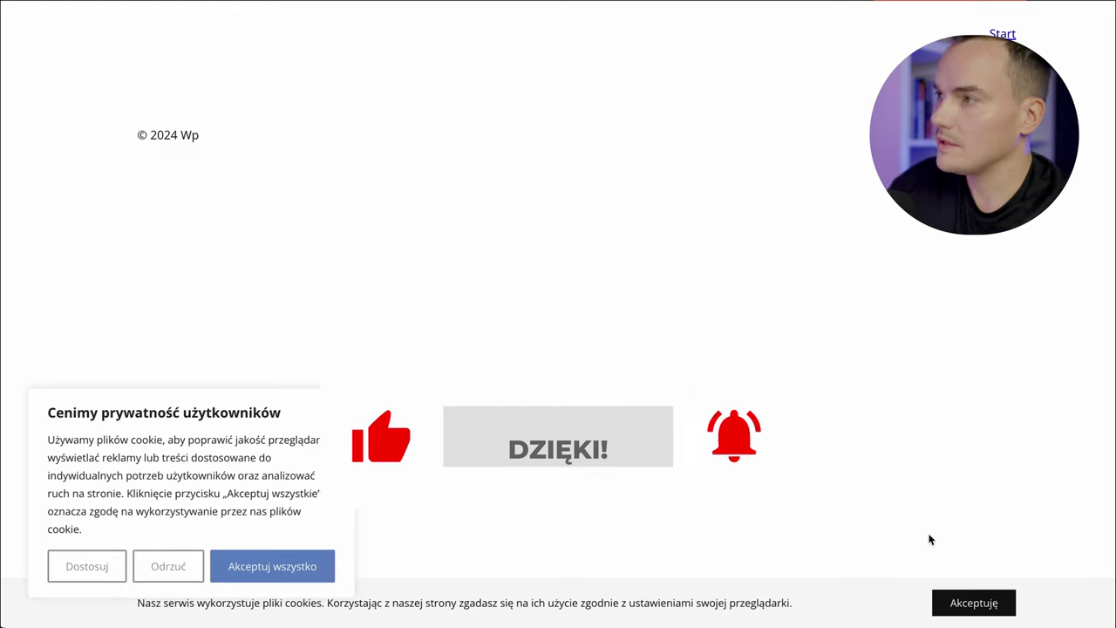
{"action": "left_click", "coordinate": [252, 566]}
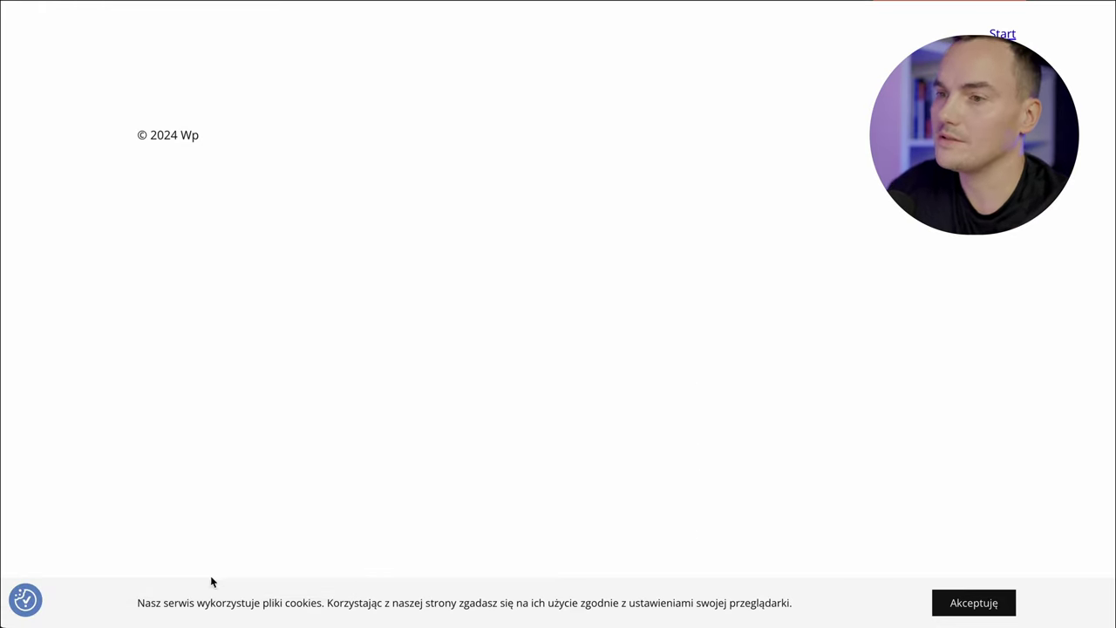
Examine the text of the site's separate cookie notice bar and reopen the CookieYes consent preferences
{"action": "triple_click", "coordinate": [511, 600]}
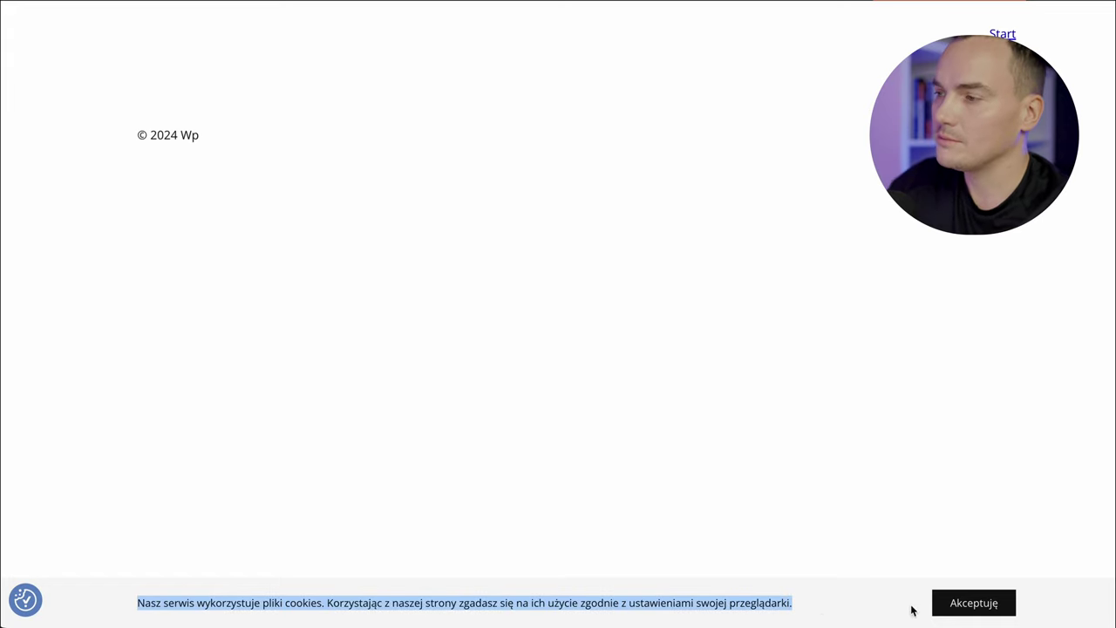
{"action": "left_click", "coordinate": [802, 602]}
{"action": "triple_click", "coordinate": [635, 598]}
{"action": "left_click", "coordinate": [635, 598]}
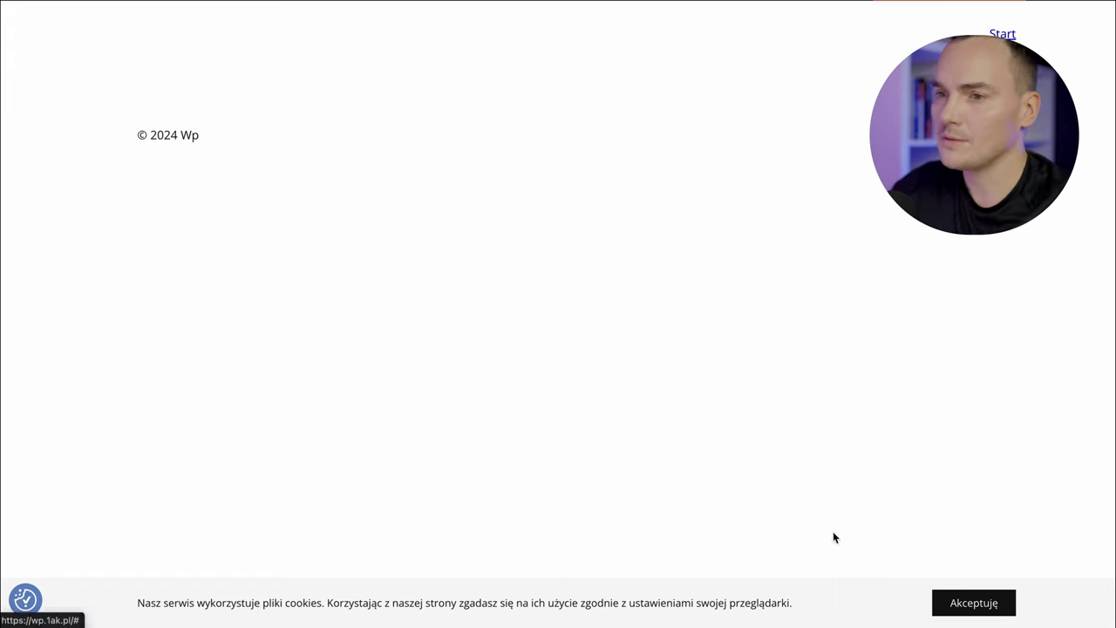
{"action": "left_click", "coordinate": [27, 601]}
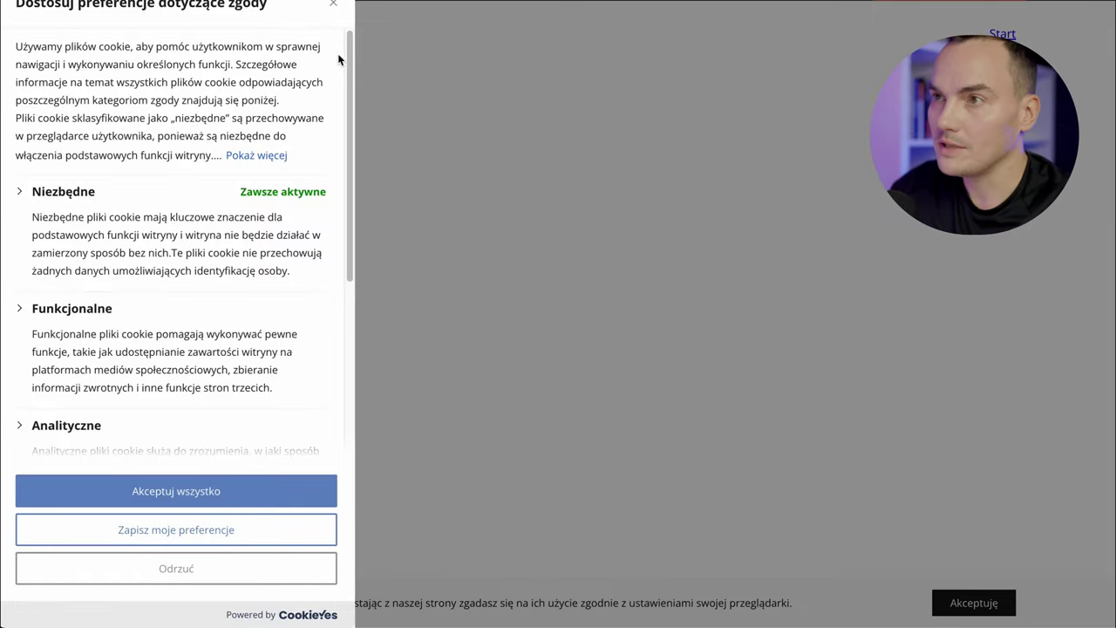